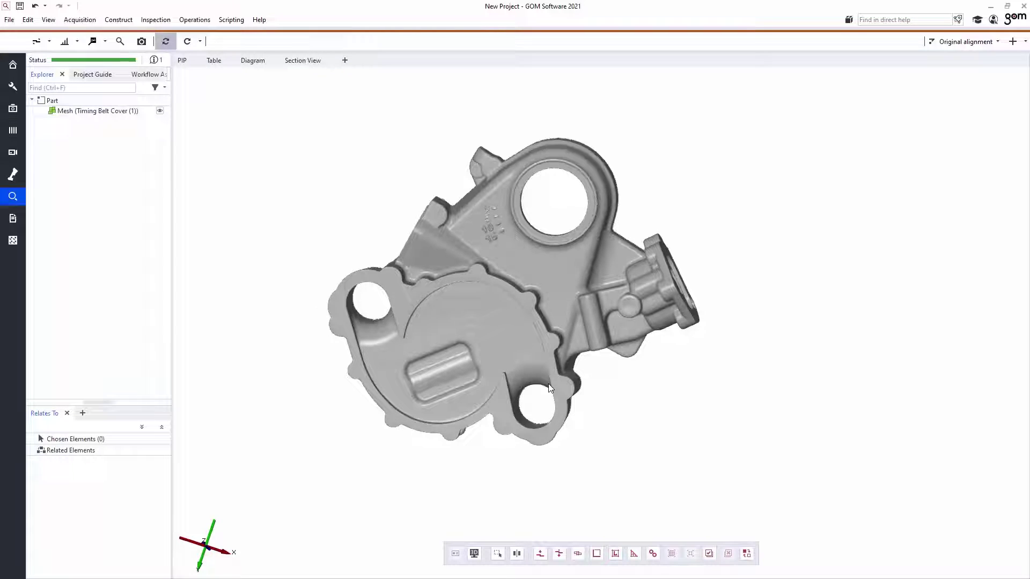
Step: Orbit the scan mesh and display its triangle structure from its display properties
{"action": "scroll", "coordinate": [527, 355], "scroll_direction": "up", "scroll_amount": 5}
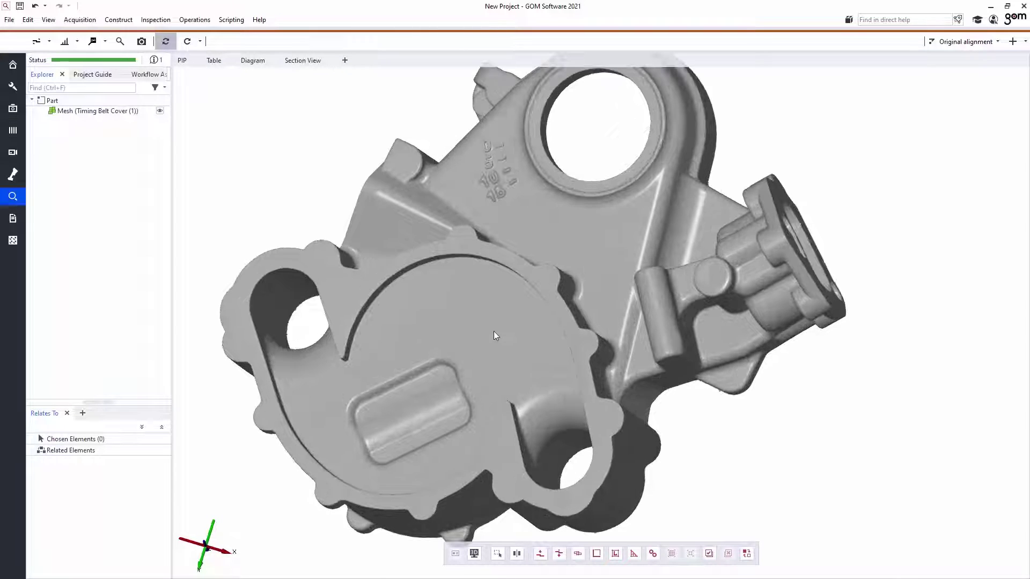
{"action": "mouse_move", "coordinate": [485, 353]}
{"action": "left_mouse_down"}
{"action": "mouse_move", "coordinate": [532, 374]}
{"action": "mouse_move", "coordinate": [494, 375]}
{"action": "mouse_move", "coordinate": [569, 343]}
{"action": "mouse_move", "coordinate": [725, 316]}
{"action": "left_mouse_up"}
{"action": "scroll", "coordinate": [511, 372], "scroll_direction": "down", "scroll_amount": 3}
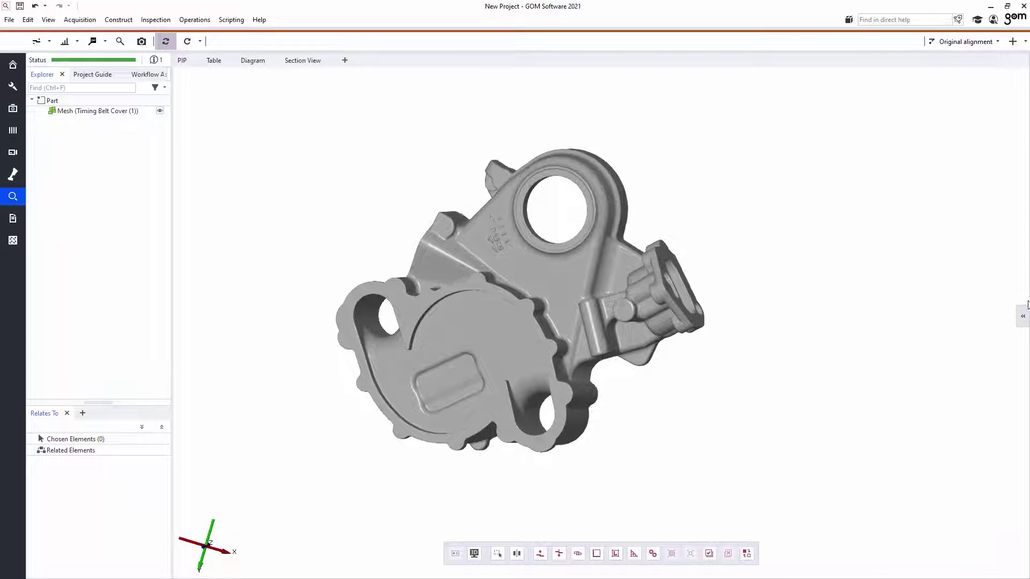
{"action": "left_click", "coordinate": [1024, 314]}
{"action": "left_click", "coordinate": [559, 295]}
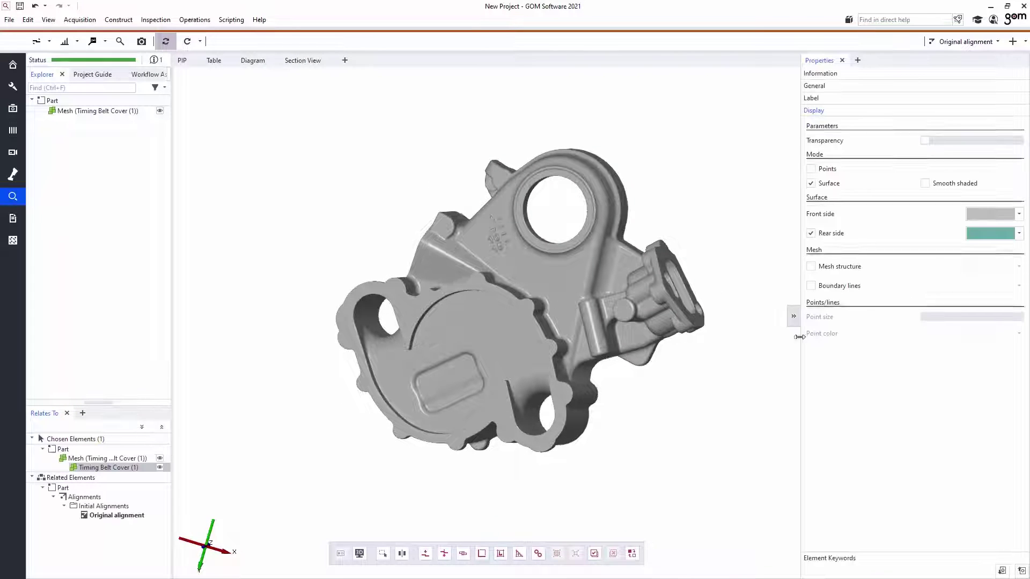
{"action": "left_click", "coordinate": [811, 267]}
Step: Inspect the mesh triangles close up, then hide the overlay and close the properties panel
{"action": "scroll", "coordinate": [449, 272], "scroll_direction": "up", "scroll_amount": 3}
{"action": "scroll", "coordinate": [545, 255], "scroll_direction": "up", "scroll_amount": 5}
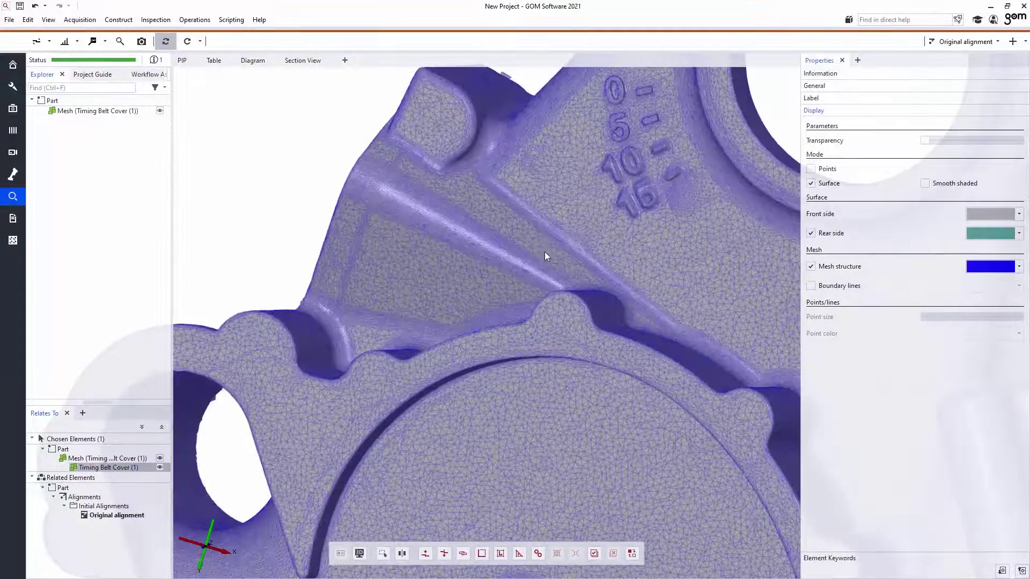
{"action": "left_click_drag", "start_coordinate": [593, 290], "coordinate": [603, 270]}
{"action": "scroll", "coordinate": [604, 270], "scroll_direction": "down", "scroll_amount": 6}
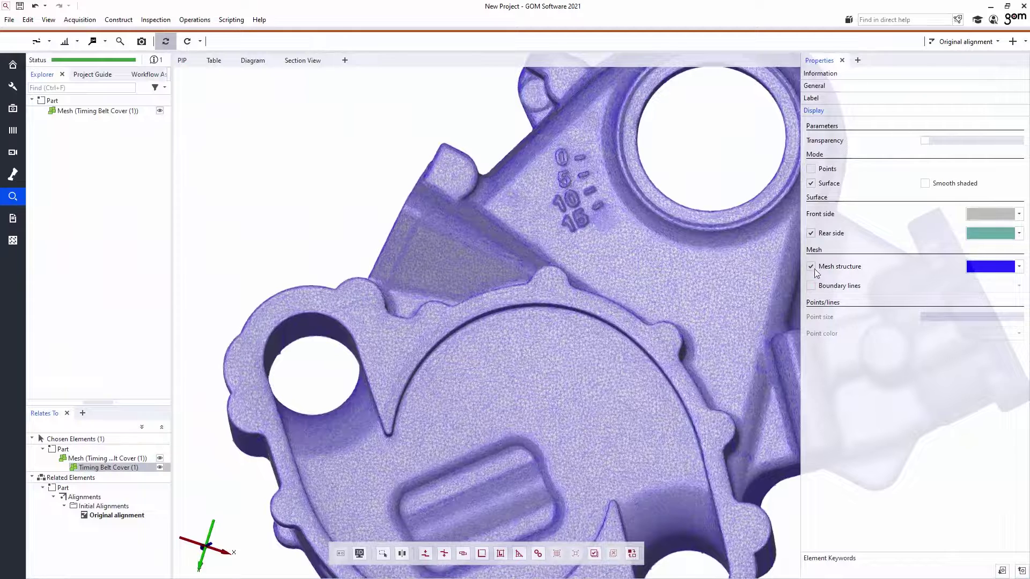
{"action": "left_click", "coordinate": [812, 267]}
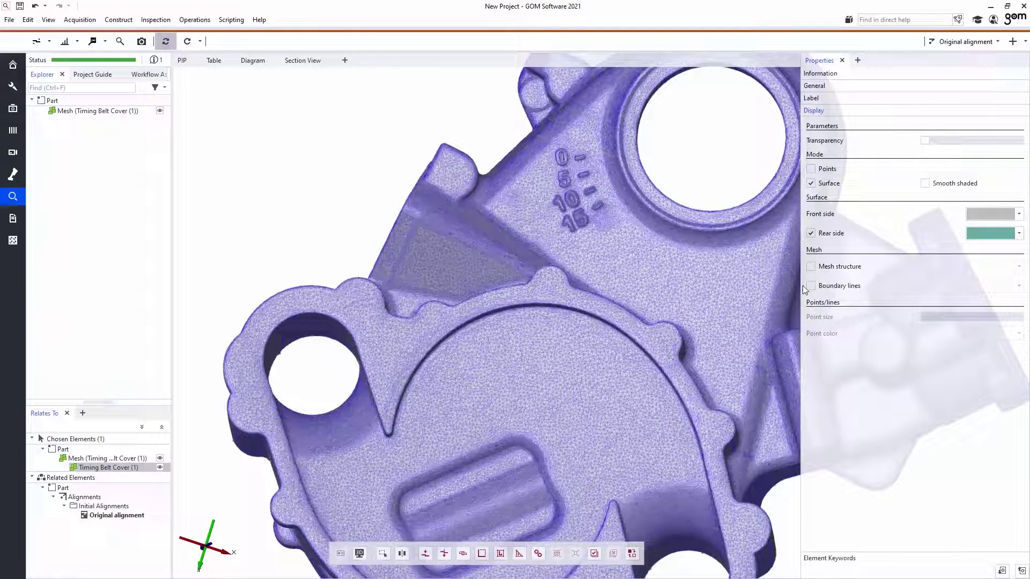
{"action": "left_click", "coordinate": [794, 317]}
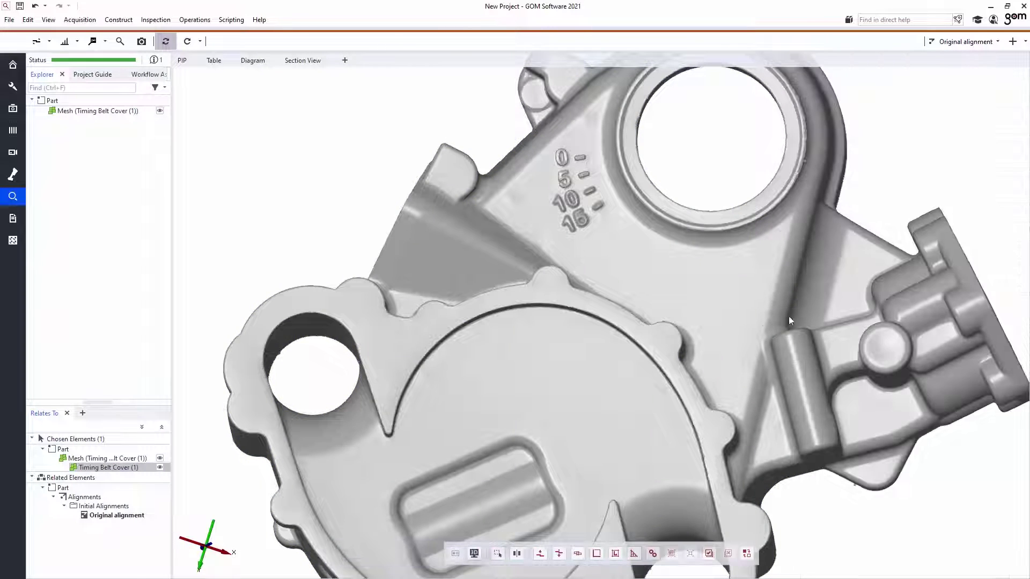
{"action": "scroll", "coordinate": [746, 335], "scroll_direction": "up", "scroll_amount": 2}
{"action": "scroll", "coordinate": [745, 336], "scroll_direction": "down", "scroll_amount": 4}
{"action": "scroll", "coordinate": [673, 350], "scroll_direction": "up", "scroll_amount": 1}
{"action": "left_click_drag", "start_coordinate": [674, 350], "coordinate": [638, 346]}
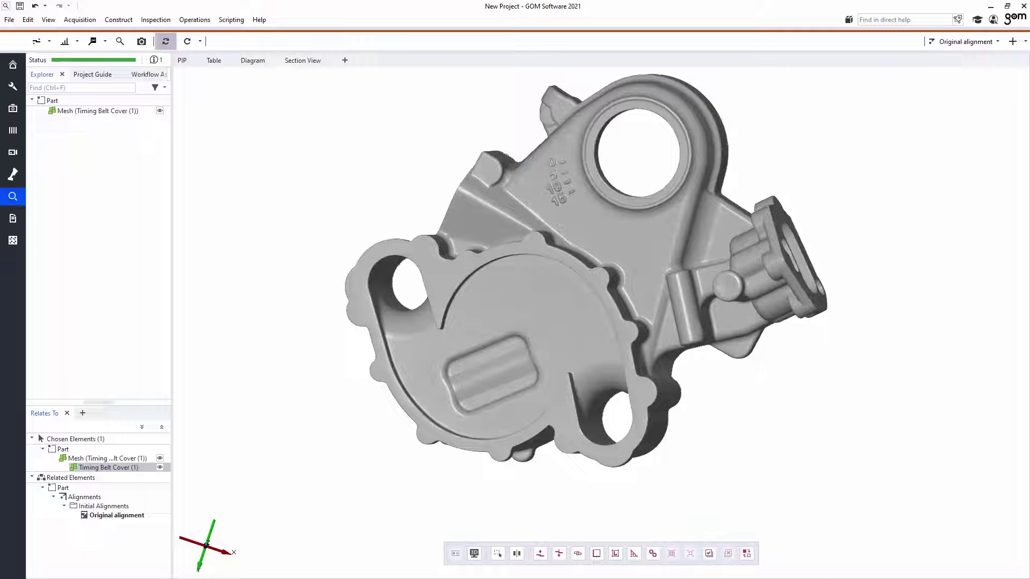
Step: Drag 'Timing belt cover - CAD (1)' from File Explorer into GOM and add it to the part
{"action": "key", "text": "alt+Tab"}
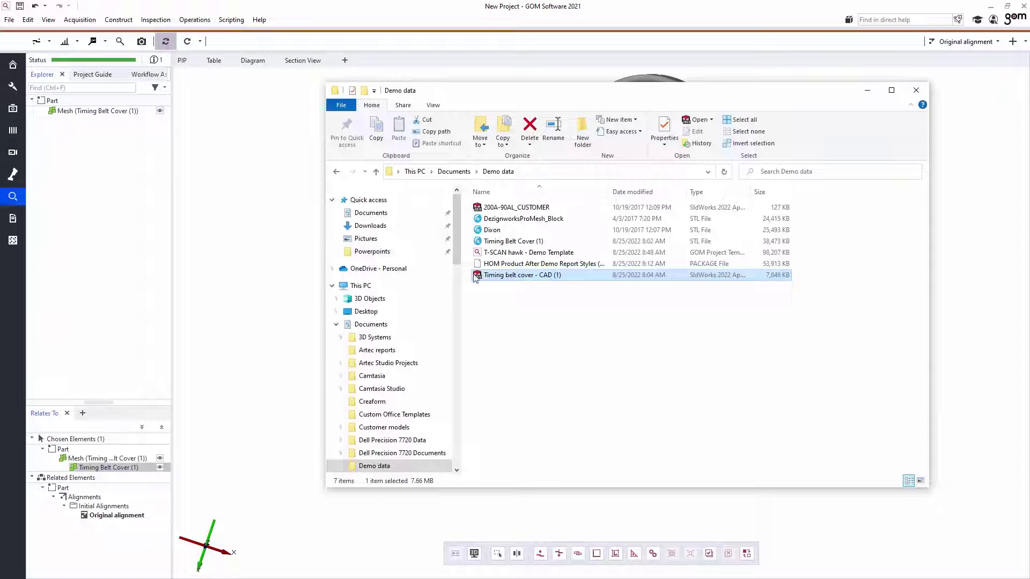
{"action": "left_click_drag", "start_coordinate": [485, 275], "coordinate": [287, 349]}
{"action": "left_click", "coordinate": [432, 257]}
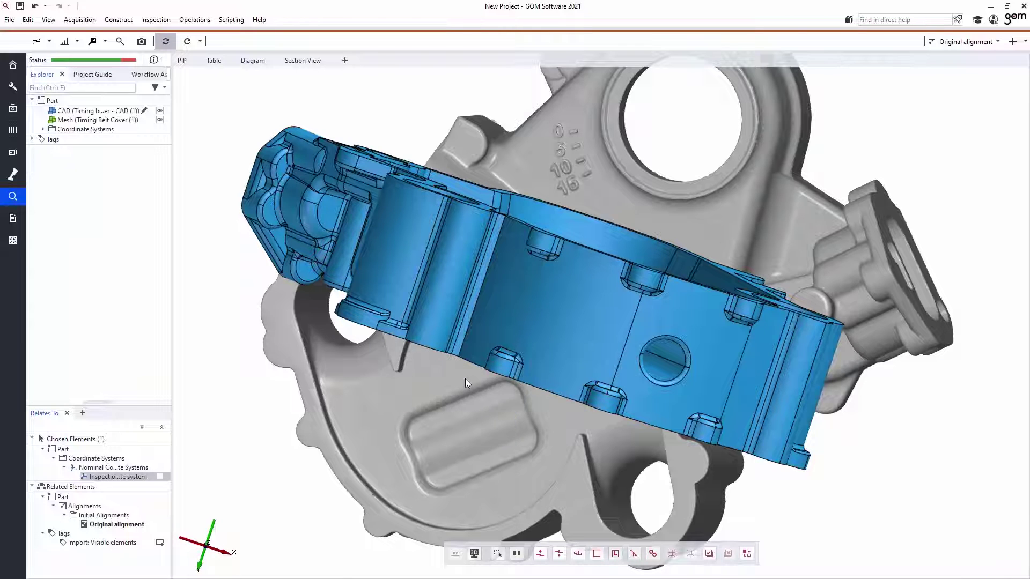
Step: Run a Prealignment of the mesh to the CAD and accept it with OK
{"action": "scroll", "coordinate": [466, 379], "scroll_direction": "up", "scroll_amount": 3}
{"action": "scroll", "coordinate": [465, 379], "scroll_direction": "down", "scroll_amount": 4}
{"action": "left_click_drag", "start_coordinate": [462, 378], "coordinate": [513, 336]}
{"action": "scroll", "coordinate": [482, 369], "scroll_direction": "down", "scroll_amount": 4}
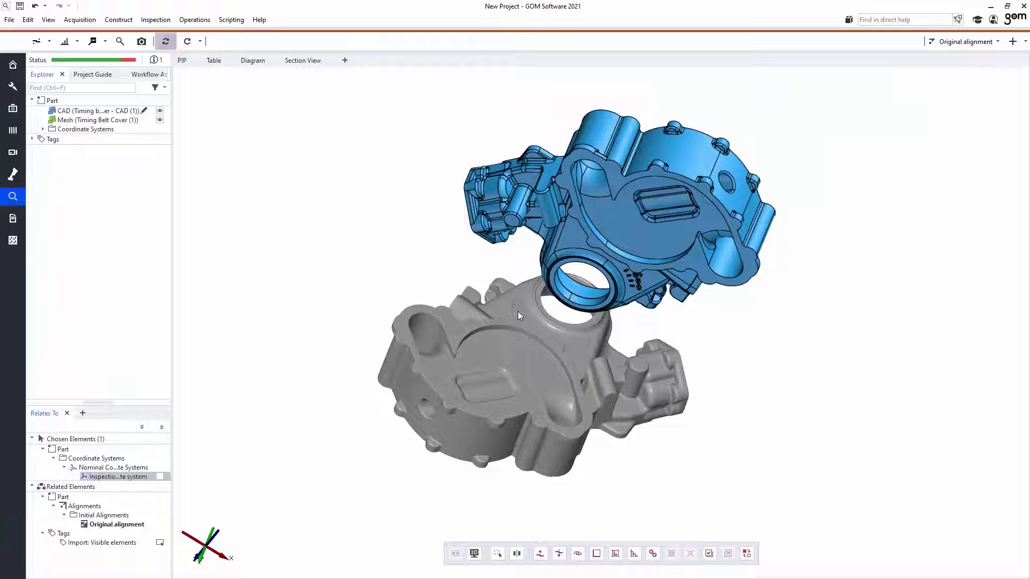
{"action": "left_click", "coordinate": [1017, 44]}
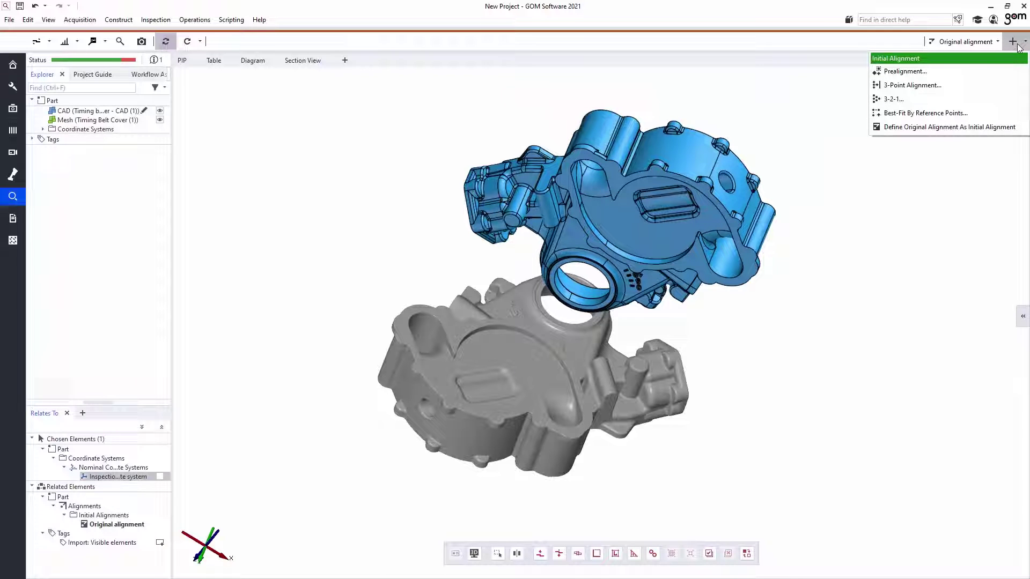
{"action": "left_click", "coordinate": [971, 70]}
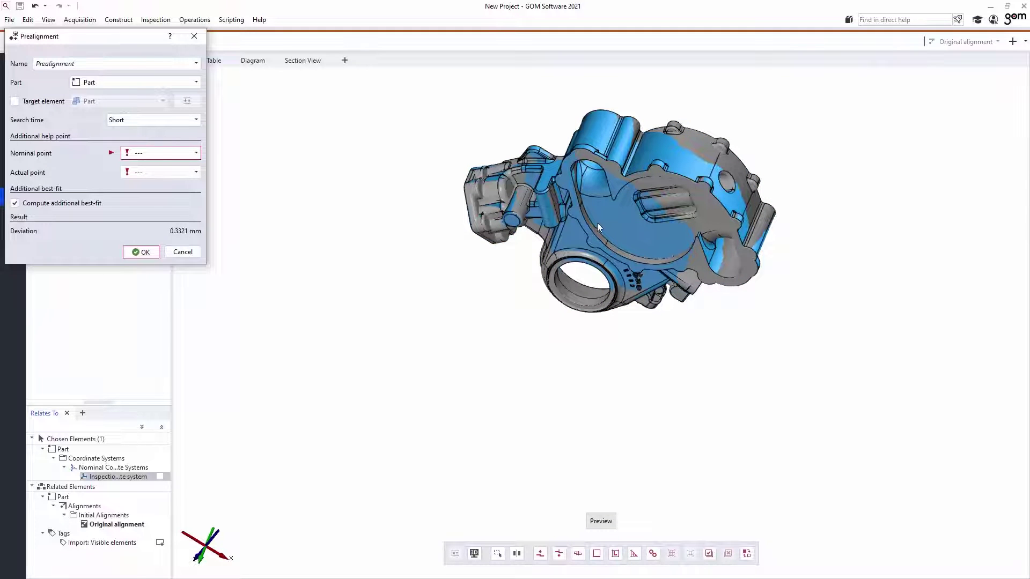
{"action": "left_click", "coordinate": [145, 253]}
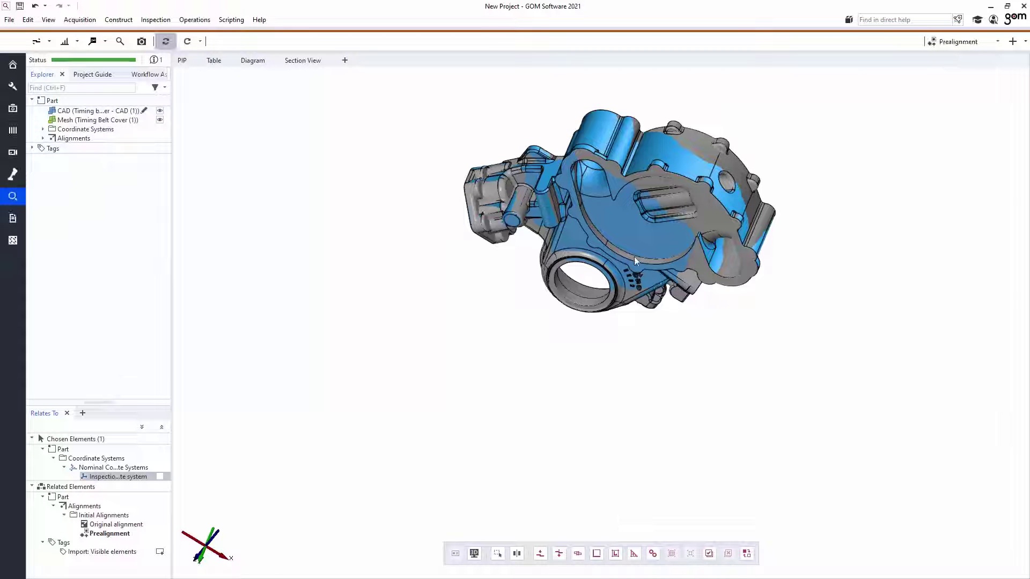
Step: Orbit the aligned model to check how the CAD and scan mesh overlap
{"action": "left_click_drag", "start_coordinate": [634, 257], "coordinate": [574, 331]}
{"action": "scroll", "coordinate": [569, 286], "scroll_direction": "up", "scroll_amount": 5}
{"action": "scroll", "coordinate": [570, 290], "scroll_direction": "down", "scroll_amount": 3}
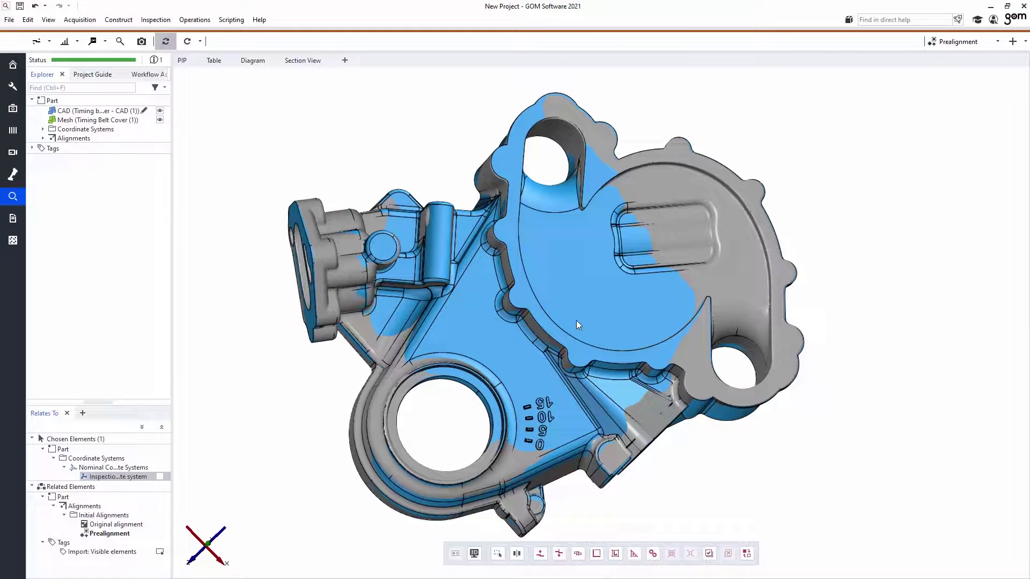
{"action": "left_click_drag", "start_coordinate": [576, 322], "coordinate": [580, 333]}
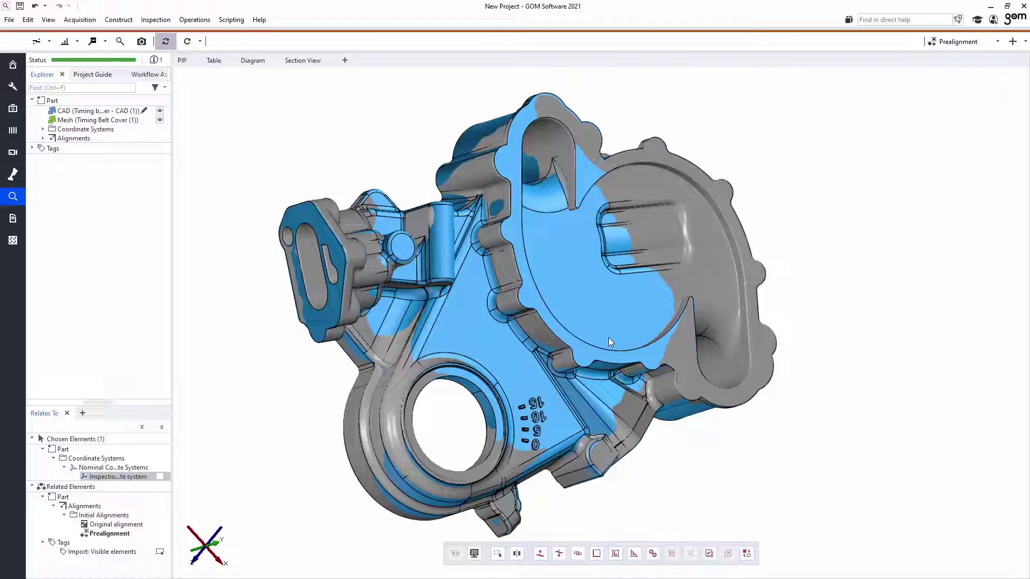
{"action": "mouse_move", "coordinate": [609, 339]}
{"action": "left_mouse_down"}
{"action": "mouse_move", "coordinate": [552, 352]}
{"action": "mouse_move", "coordinate": [558, 321]}
{"action": "mouse_move", "coordinate": [574, 321]}
{"action": "left_mouse_up"}
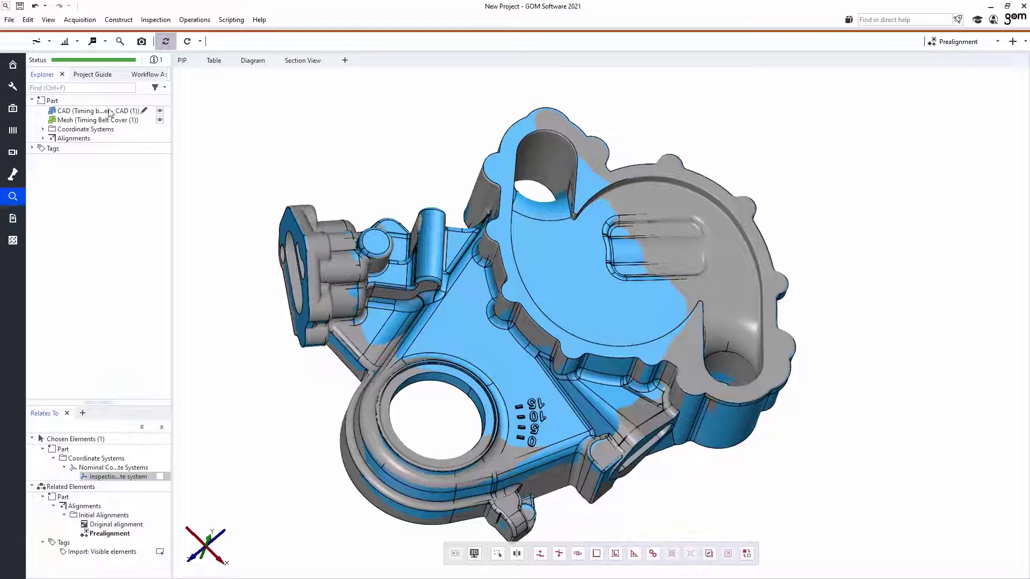
Step: Create a Surface Comparison On CAD with the default settings
{"action": "left_click", "coordinate": [38, 41]}
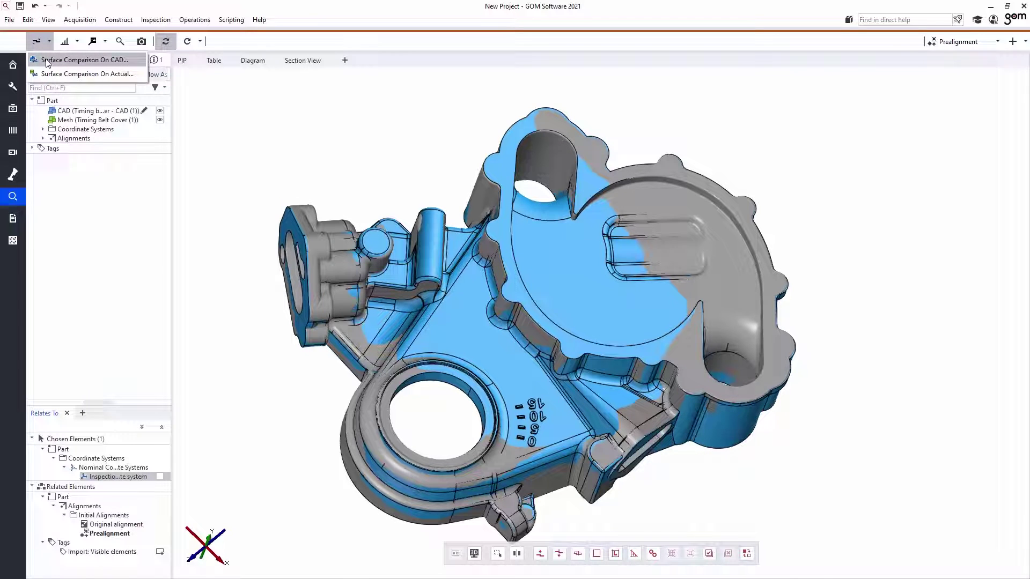
{"action": "left_click", "coordinate": [65, 61]}
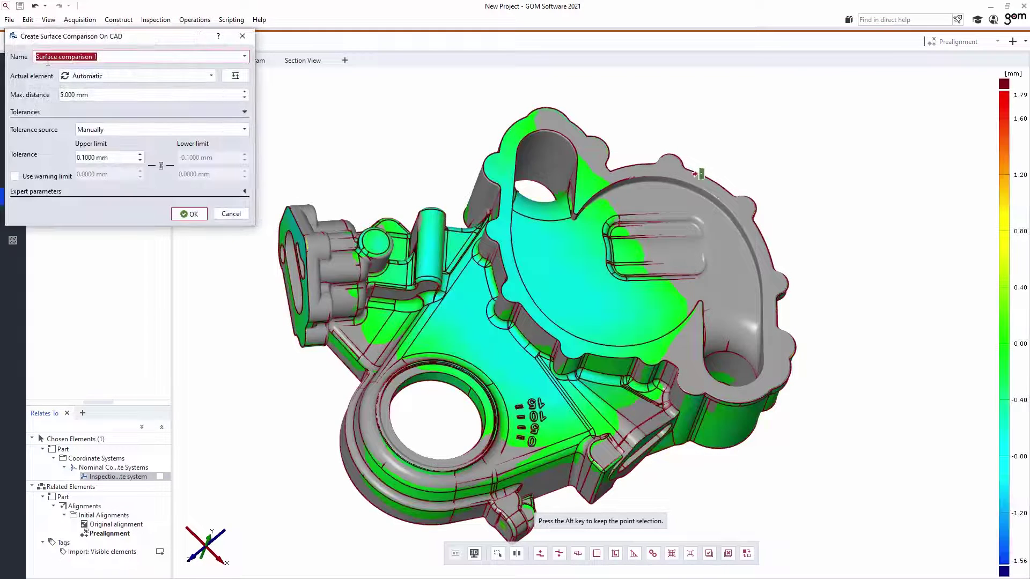
{"action": "left_click", "coordinate": [189, 213]}
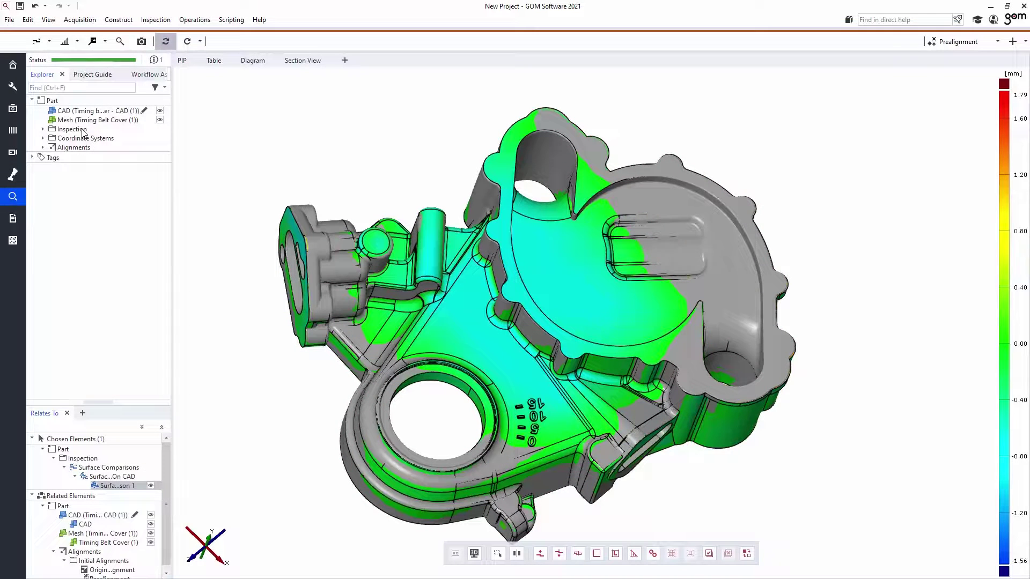
Step: Show only Surface comparison 1 in the view and orbit the colour-mapped part to its front
{"action": "left_click", "coordinate": [43, 129]}
{"action": "left_click", "coordinate": [53, 138]}
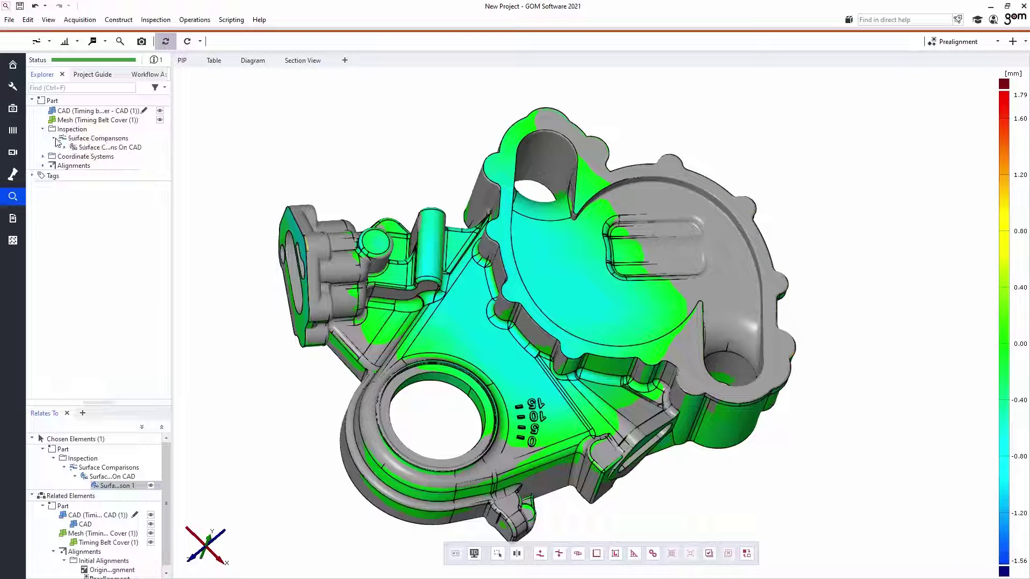
{"action": "left_click", "coordinate": [64, 148]}
{"action": "left_click_drag", "start_coordinate": [97, 160], "coordinate": [317, 177]}
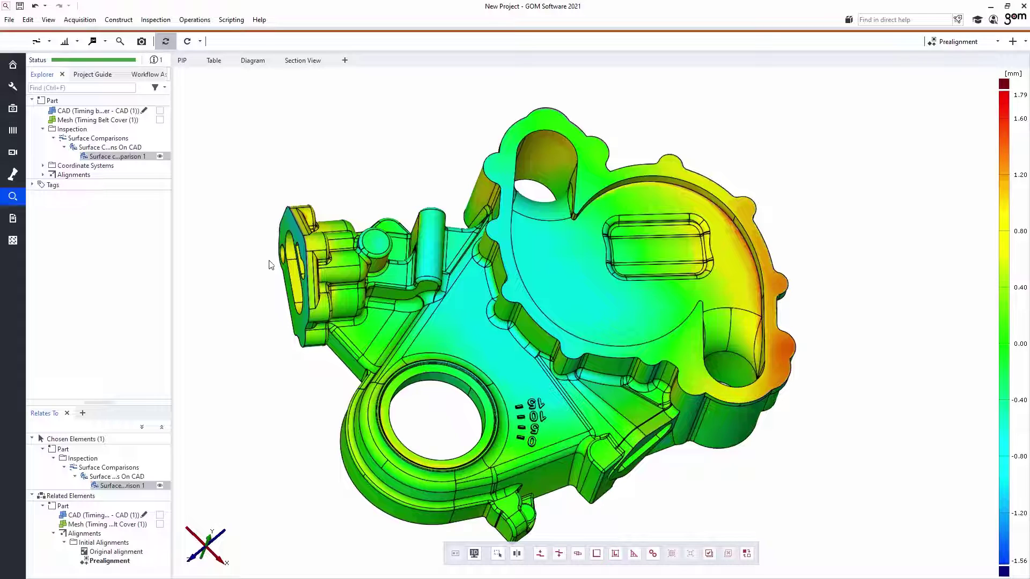
{"action": "left_click_drag", "start_coordinate": [475, 393], "coordinate": [600, 277]}
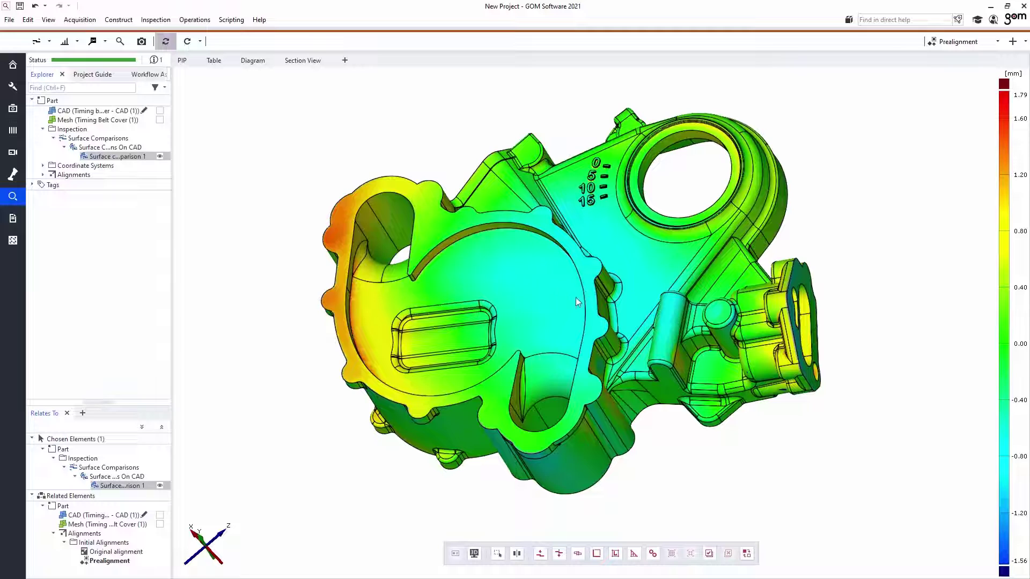
Step: Place deviation labels at the left flange, top edge, ring, right boss and bottom
{"action": "left_click", "coordinate": [94, 42]}
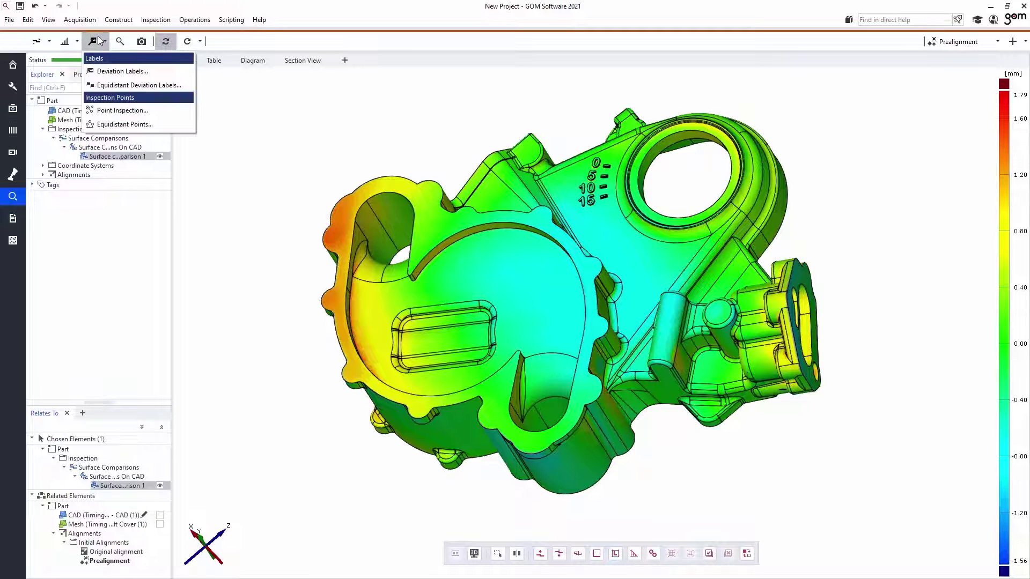
{"action": "left_click", "coordinate": [108, 71]}
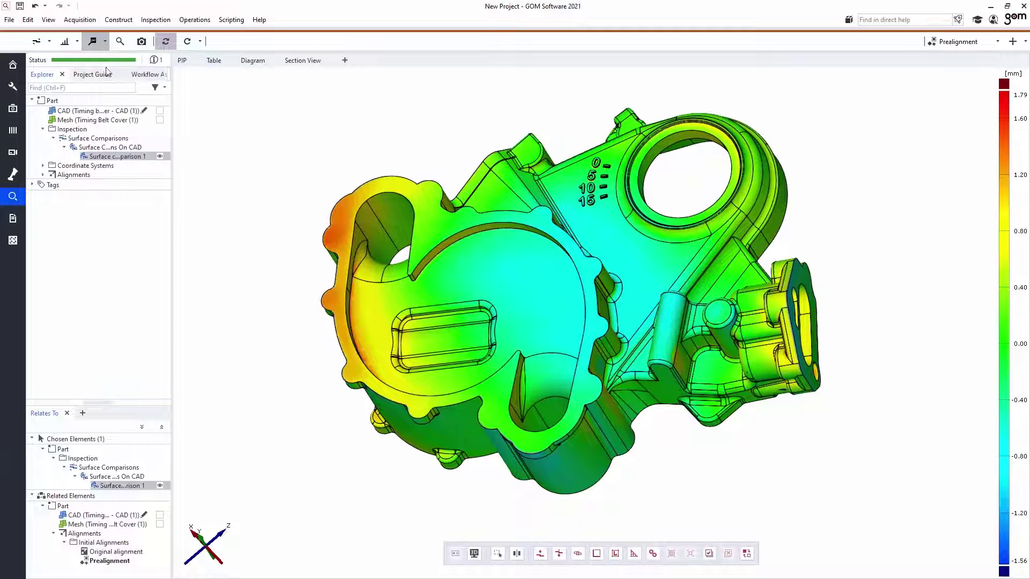
{"action": "left_click", "coordinate": [350, 206], "text": "ctrl"}
{"action": "left_click", "coordinate": [494, 160], "text": "ctrl"}
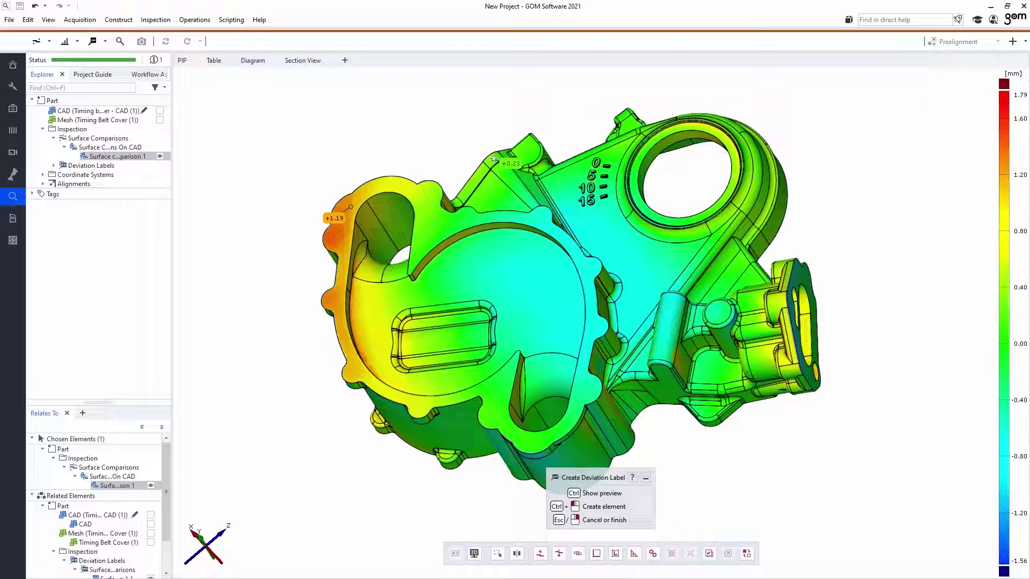
{"action": "left_click", "coordinate": [752, 147], "text": "ctrl"}
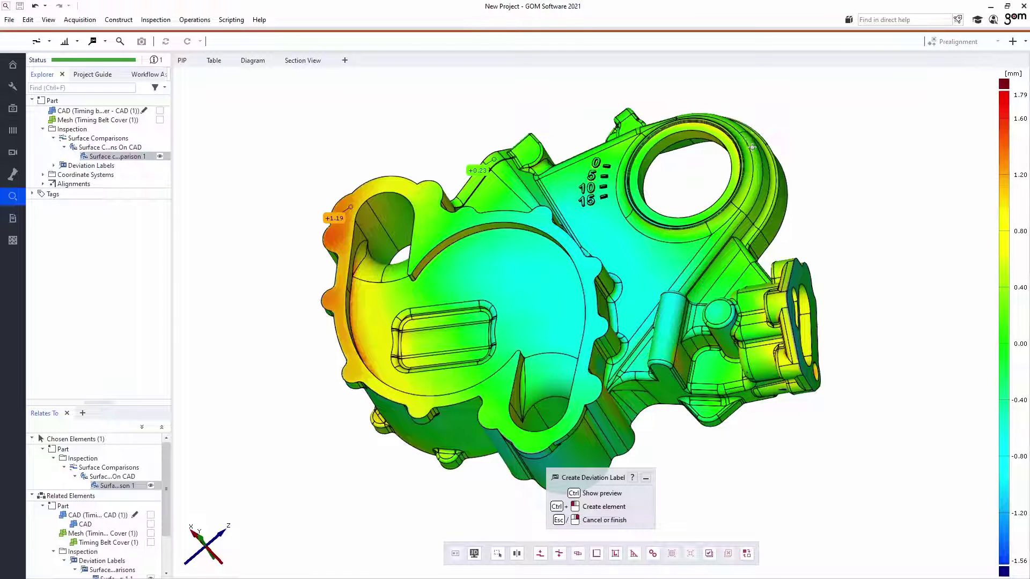
{"action": "left_click", "coordinate": [780, 300], "text": "ctrl"}
{"action": "left_click", "coordinate": [509, 425], "text": "ctrl"}
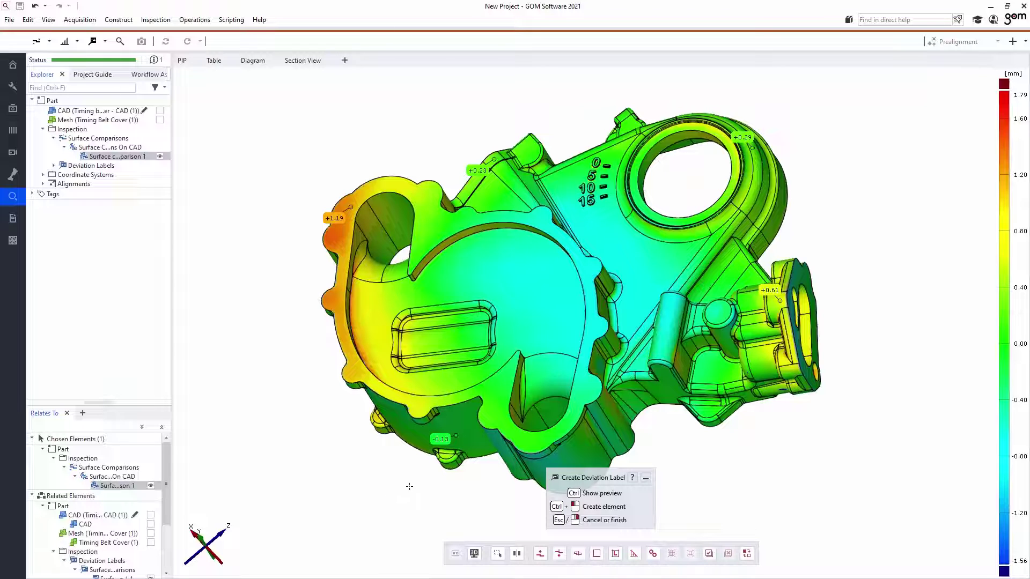
{"action": "key", "text": "Escape"}
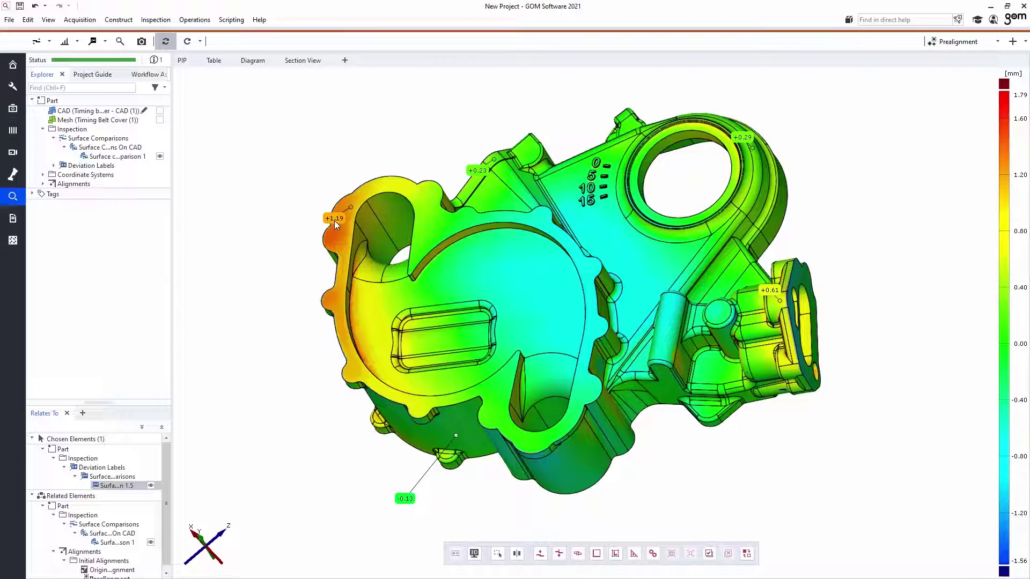
Step: Drag the +1.19, +0.23, +0.29 and +0.61 labels outward away from the part
{"action": "left_click_drag", "start_coordinate": [335, 222], "coordinate": [245, 199]}
{"action": "left_click_drag", "start_coordinate": [479, 172], "coordinate": [425, 137]}
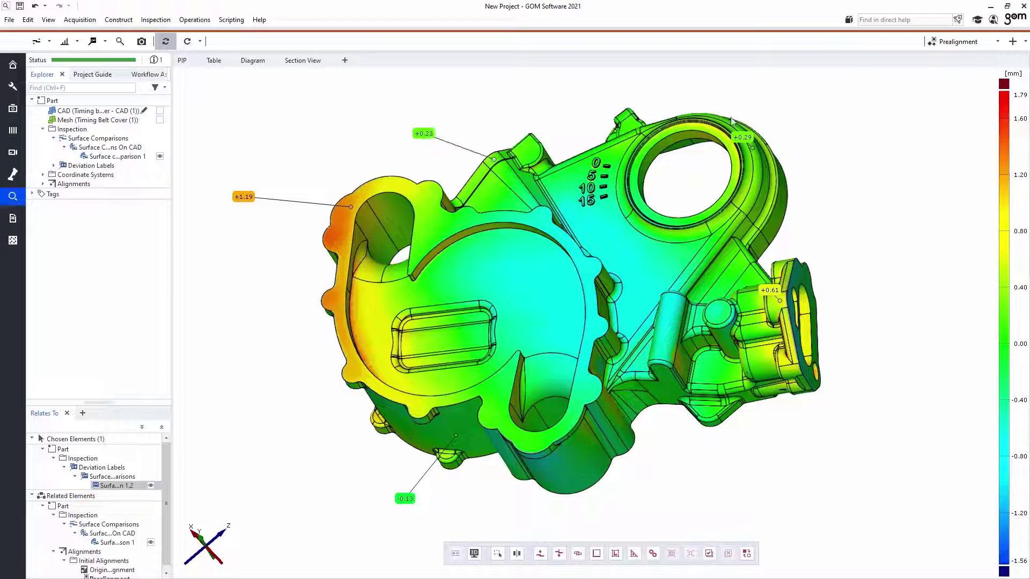
{"action": "left_click_drag", "start_coordinate": [739, 141], "coordinate": [793, 121]}
{"action": "left_click_drag", "start_coordinate": [770, 291], "coordinate": [840, 275]}
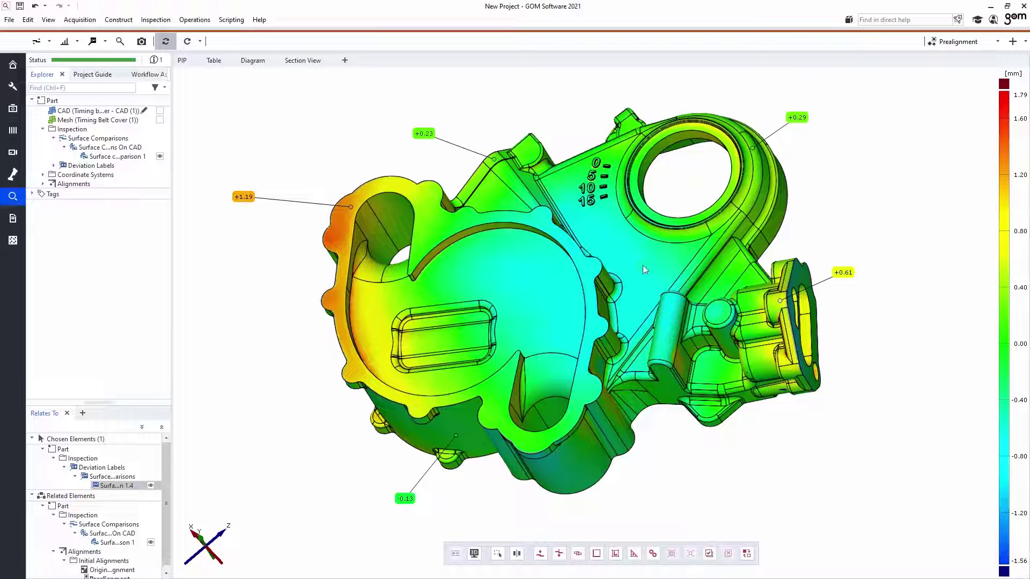
Step: Create a 3D Generic Report Style - EN (A4) report page with a zoomed-out 3D image
{"action": "left_click", "coordinate": [141, 43]}
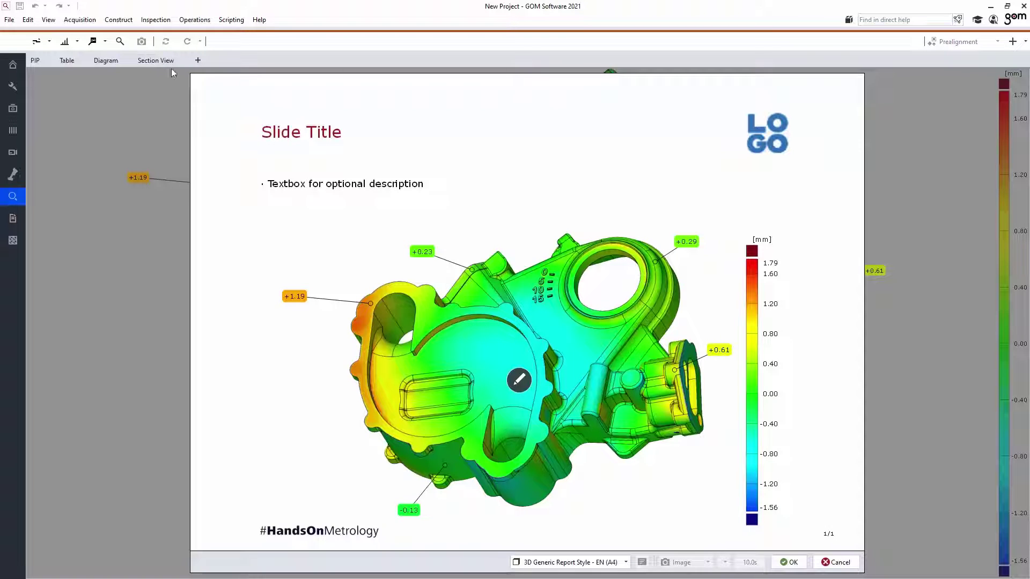
{"action": "left_click", "coordinate": [625, 563]}
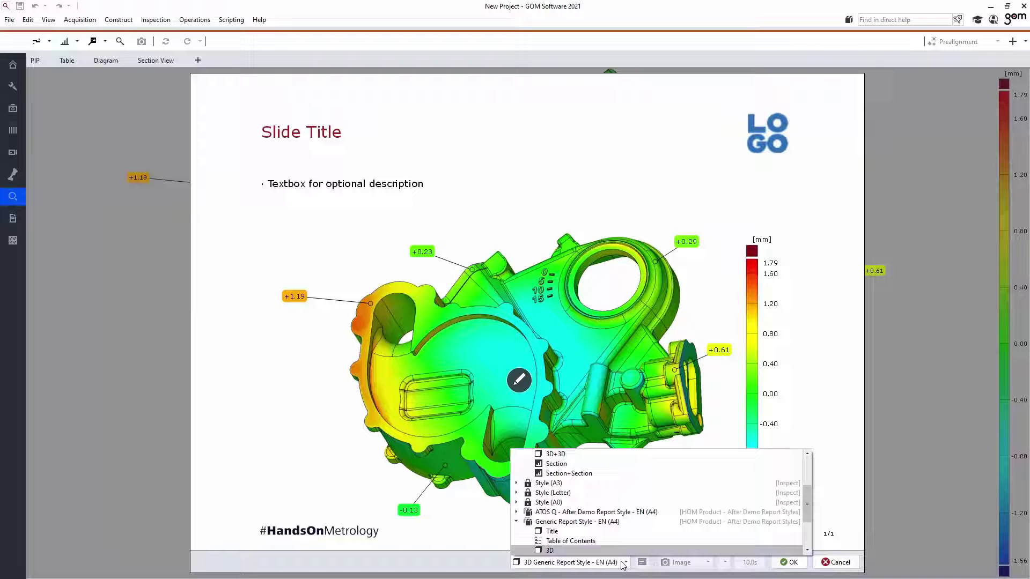
{"action": "left_click", "coordinate": [623, 564]}
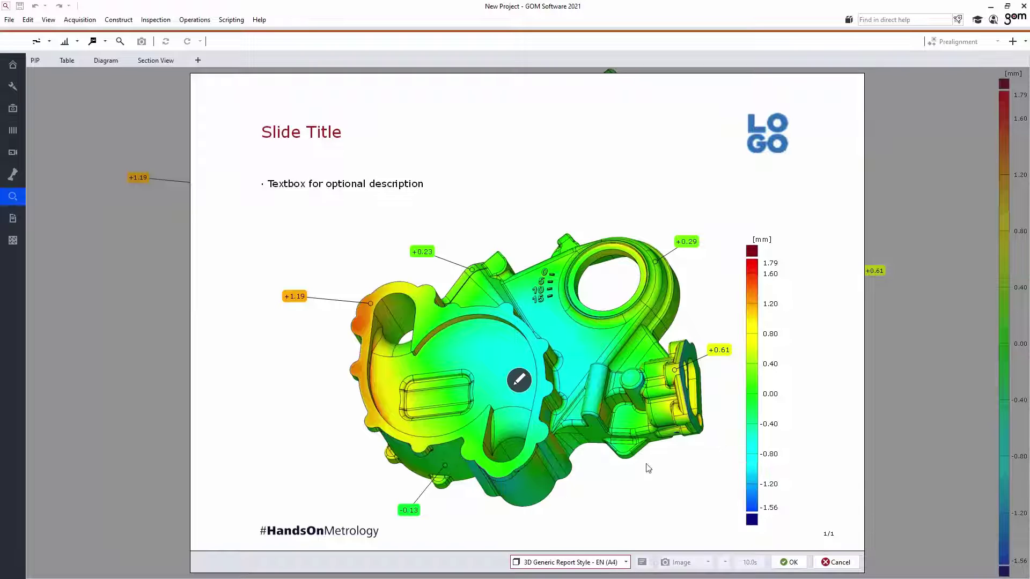
{"action": "left_click", "coordinate": [533, 383]}
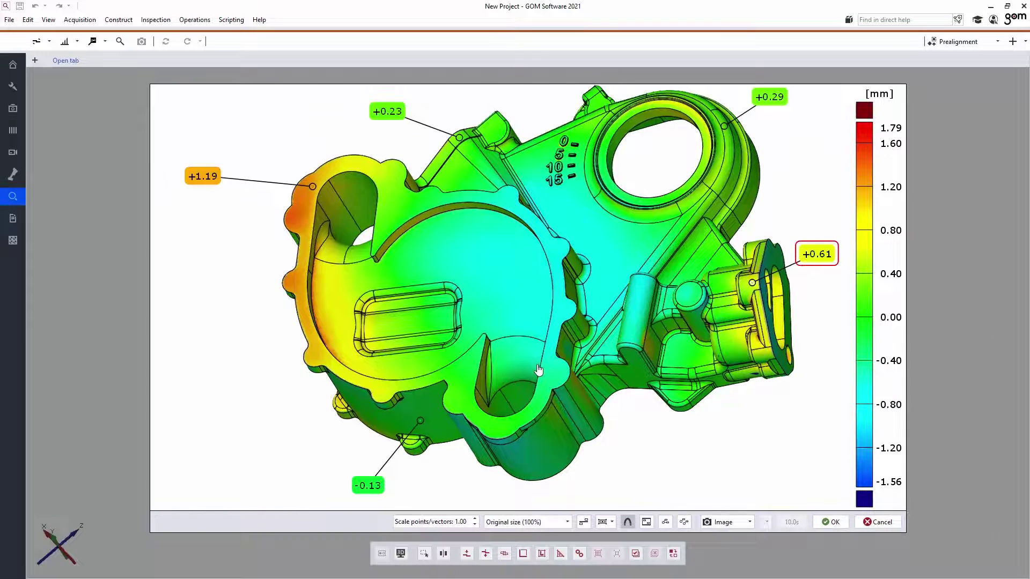
{"action": "scroll", "coordinate": [548, 350], "scroll_direction": "down", "scroll_amount": 2}
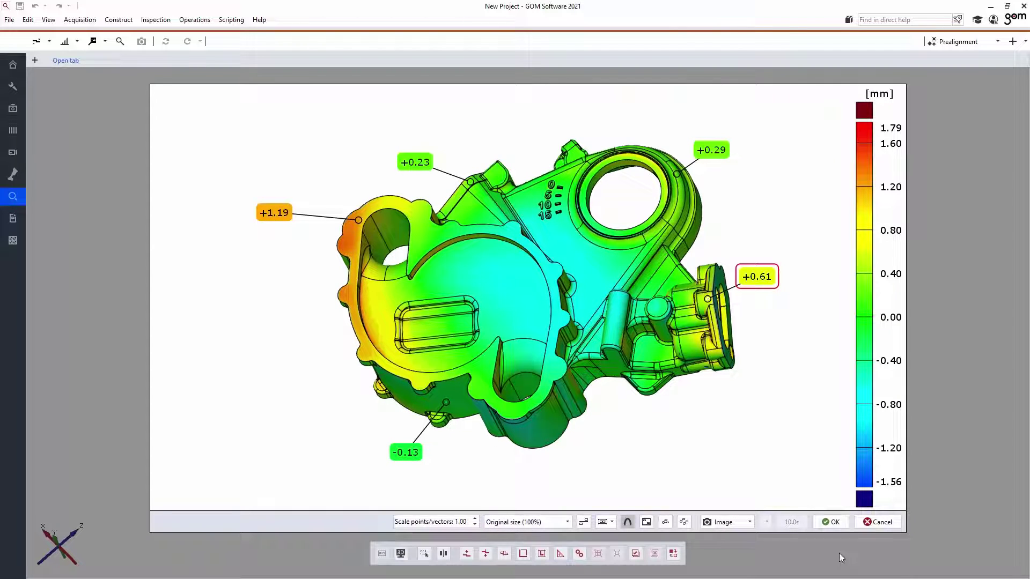
{"action": "left_click", "coordinate": [837, 522]}
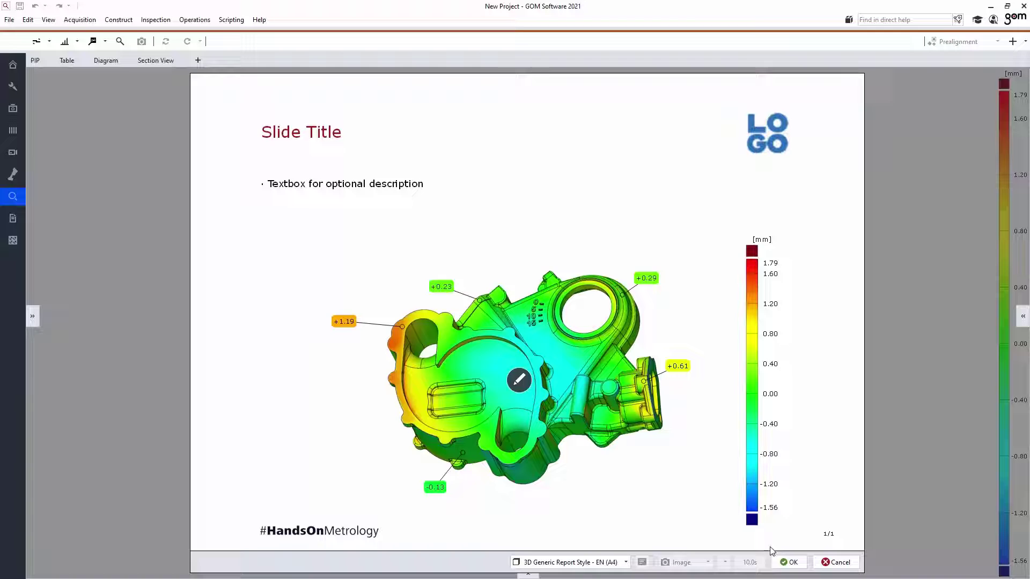
{"action": "left_click", "coordinate": [789, 563]}
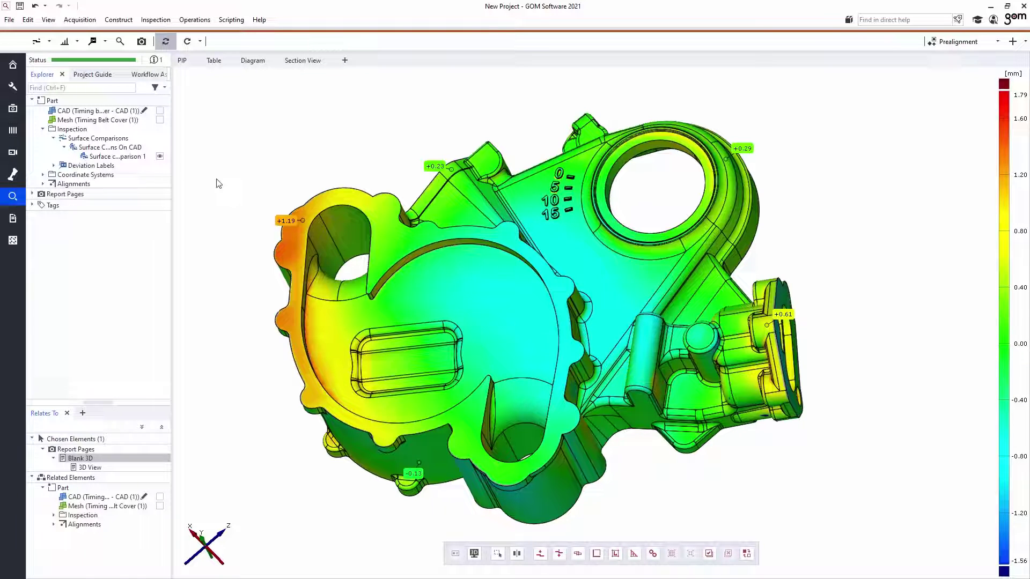
Step: Show Surface comparison 1 and create an inspection section on CAD at Plane Y -56 mm
{"action": "left_click_drag", "start_coordinate": [121, 156], "coordinate": [293, 166]}
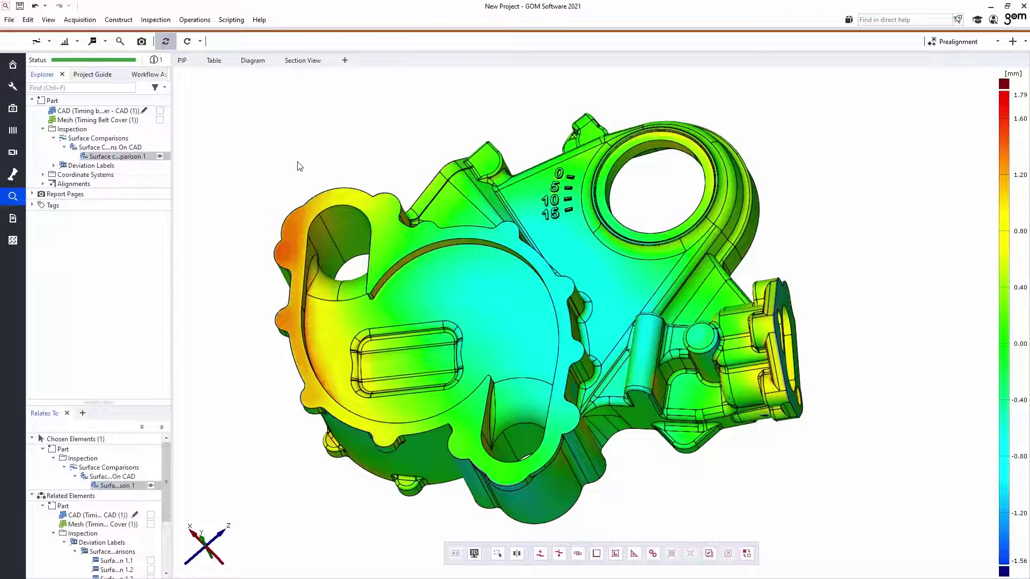
{"action": "left_click", "coordinate": [76, 43]}
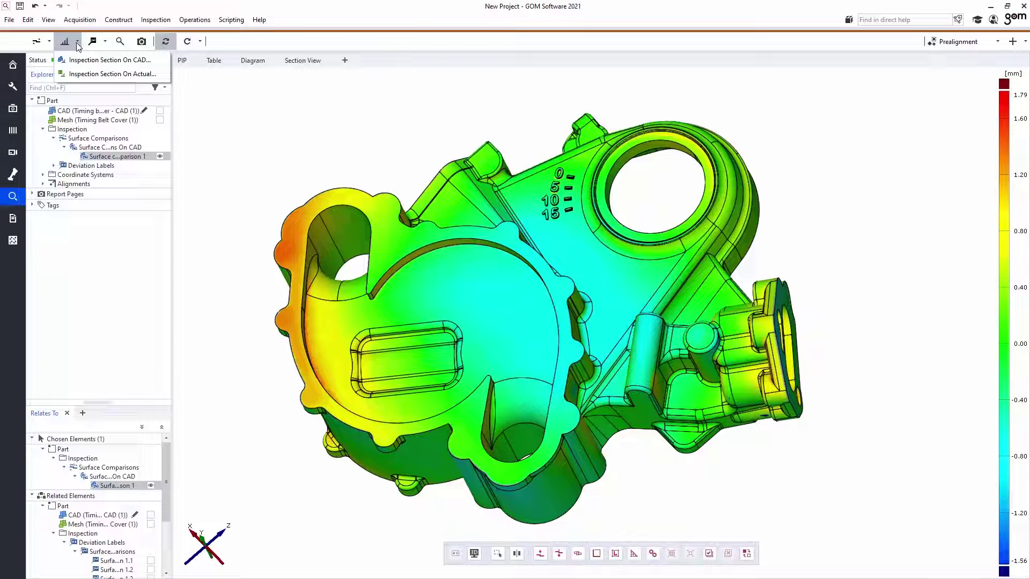
{"action": "left_click", "coordinate": [80, 58]}
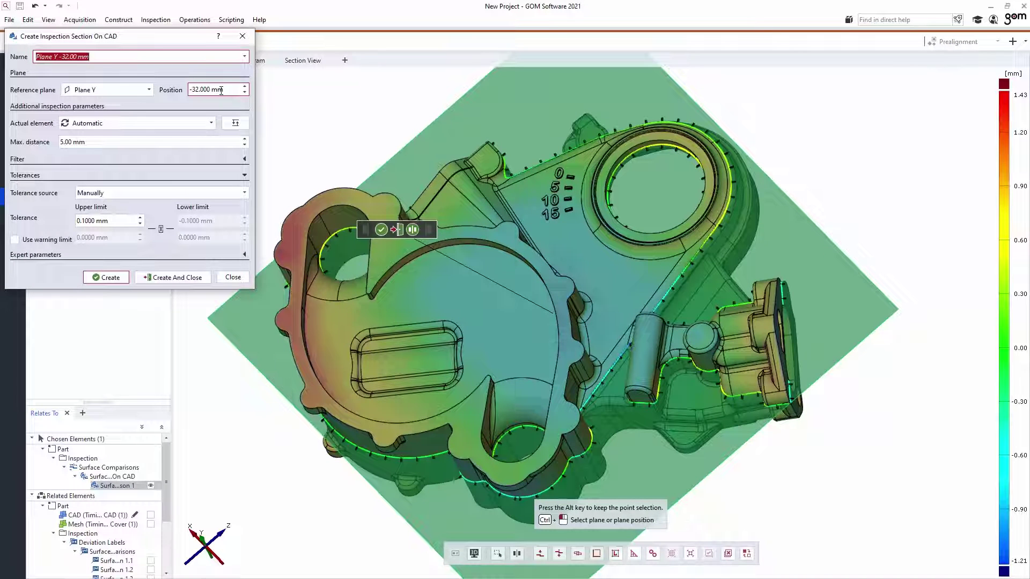
{"action": "scroll", "coordinate": [221, 91], "scroll_direction": "up", "scroll_amount": 2}
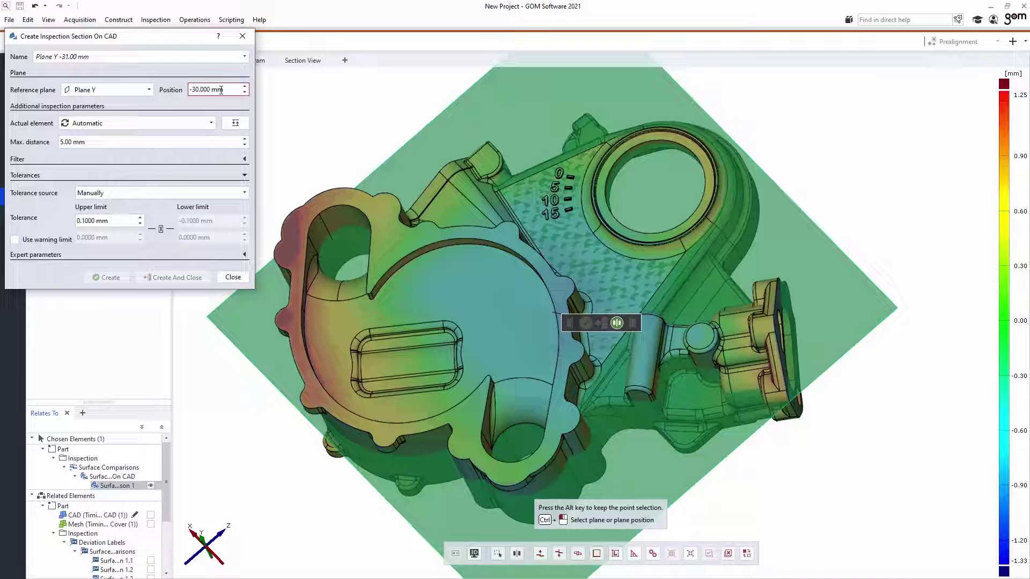
{"action": "scroll", "coordinate": [221, 91], "scroll_direction": "down", "scroll_amount": 13}
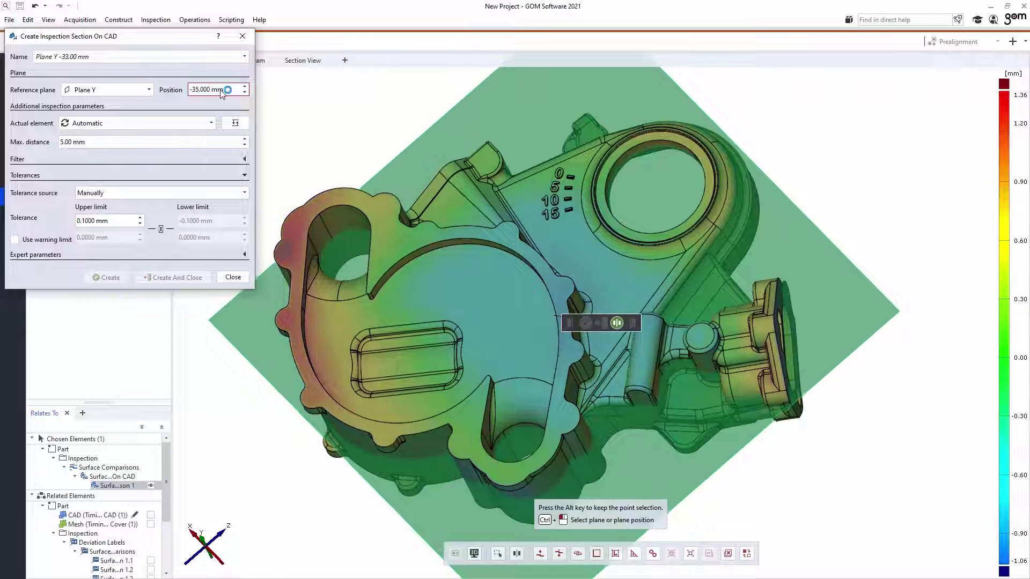
{"action": "scroll", "coordinate": [221, 90], "scroll_direction": "down", "scroll_amount": 13}
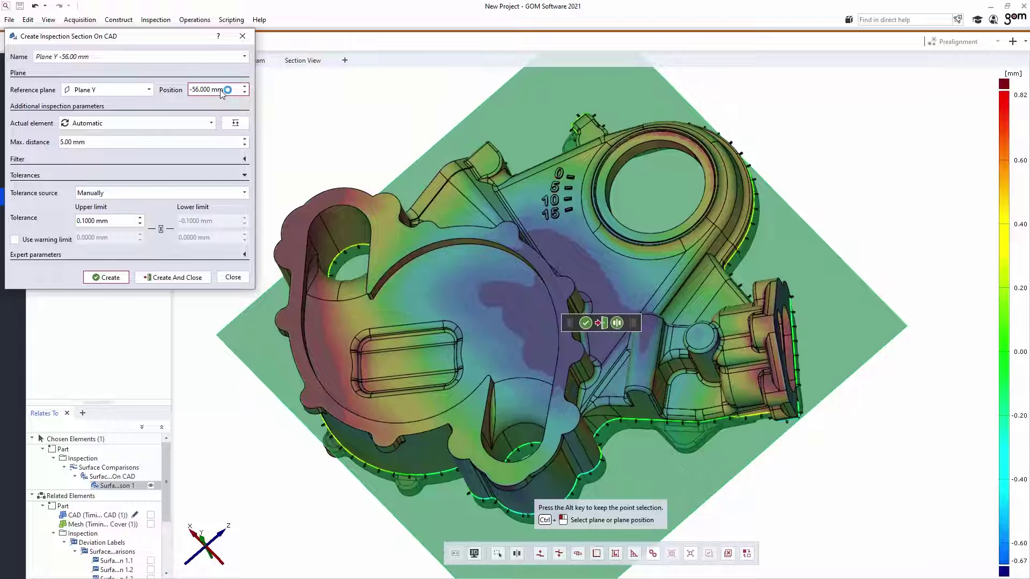
{"action": "left_click", "coordinate": [156, 278]}
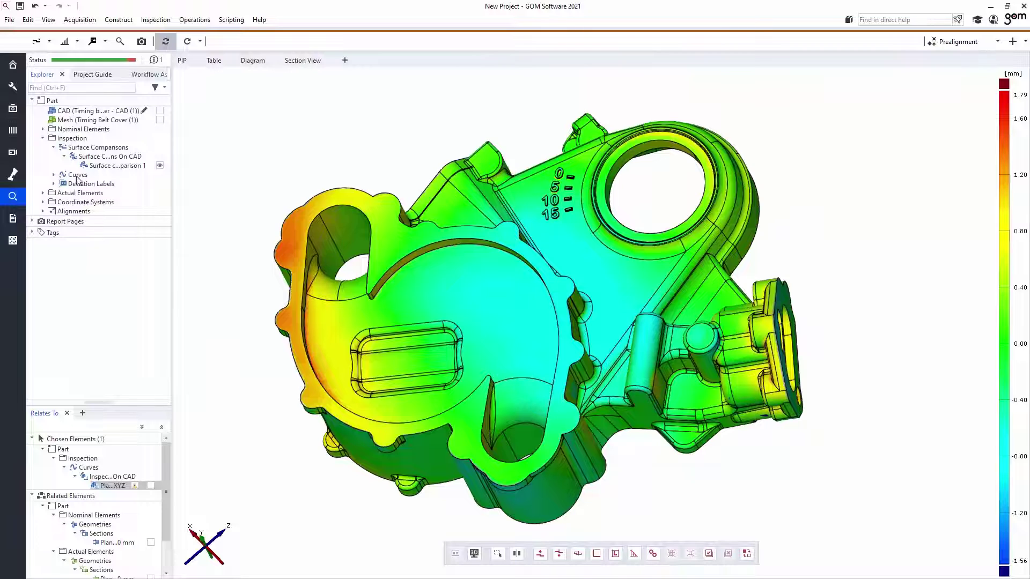
Step: Show only the Plane Y section curve, face its plane and rotate it in-plane
{"action": "left_click", "coordinate": [54, 175]}
{"action": "left_click", "coordinate": [64, 184]}
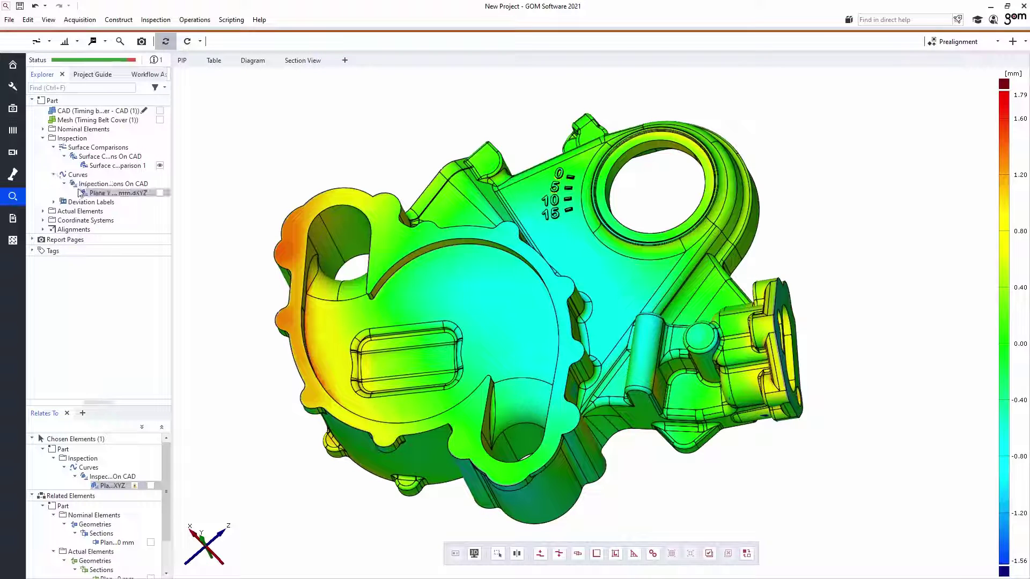
{"action": "left_click_drag", "start_coordinate": [112, 193], "coordinate": [248, 191]}
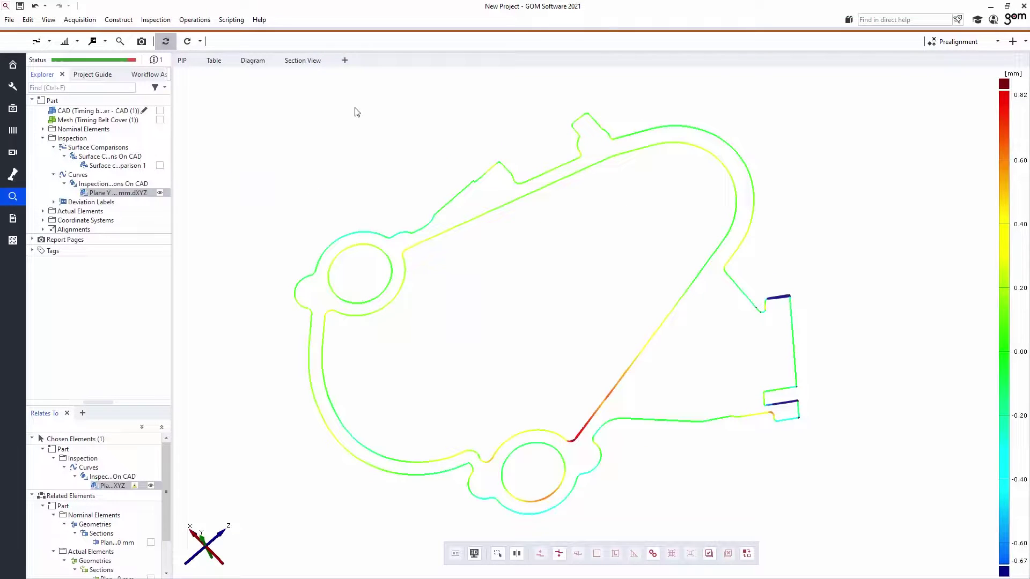
{"action": "mouse_move", "coordinate": [207, 504]}
{"action": "left_click", "coordinate": [203, 542]}
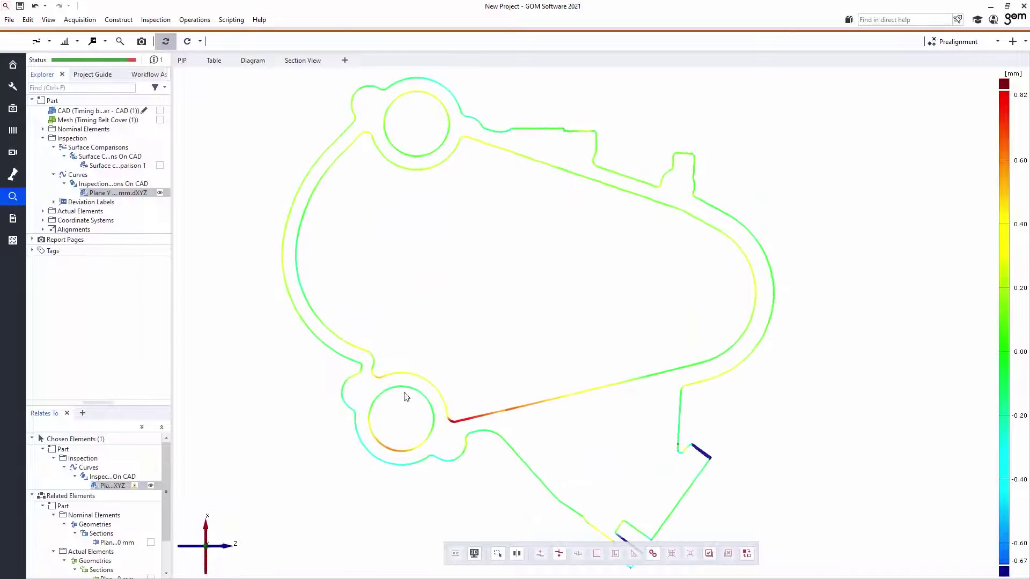
{"action": "left_click", "coordinate": [230, 513]}
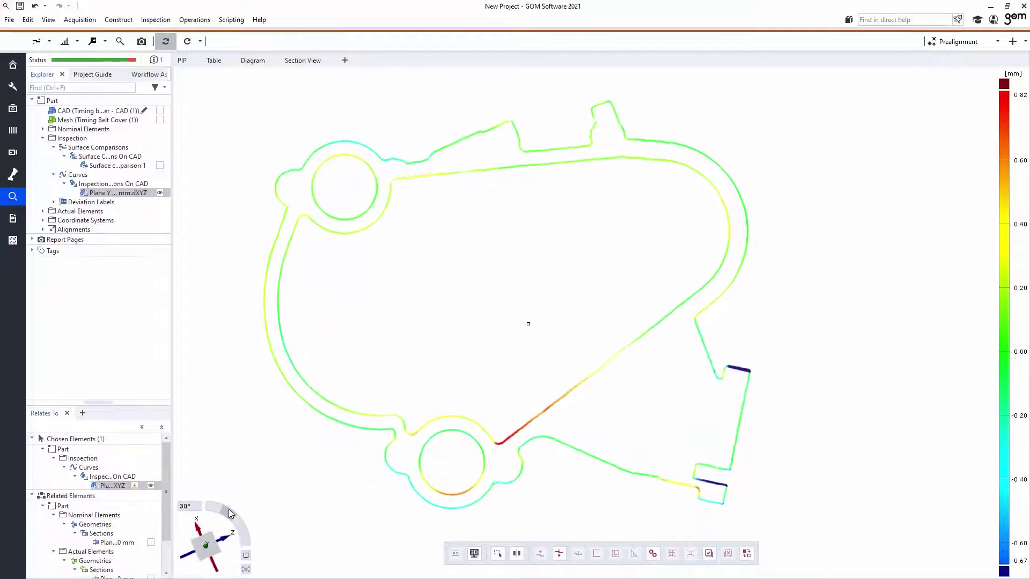
{"action": "left_click", "coordinate": [258, 424]}
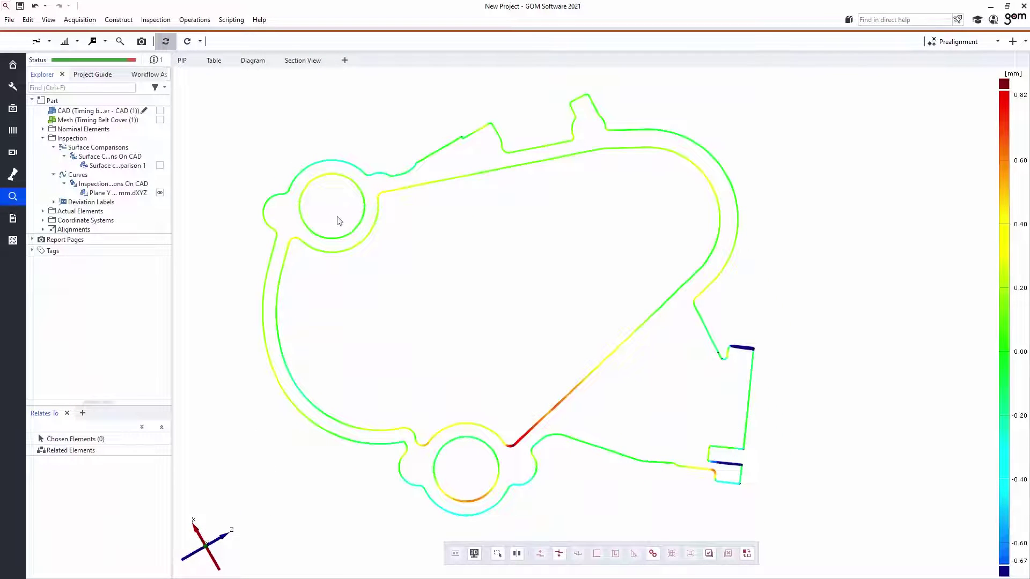
Step: Add equidistant deviation labels every 100 mm along the Plane Y section curve
{"action": "left_click", "coordinate": [90, 41]}
{"action": "left_click", "coordinate": [99, 42]}
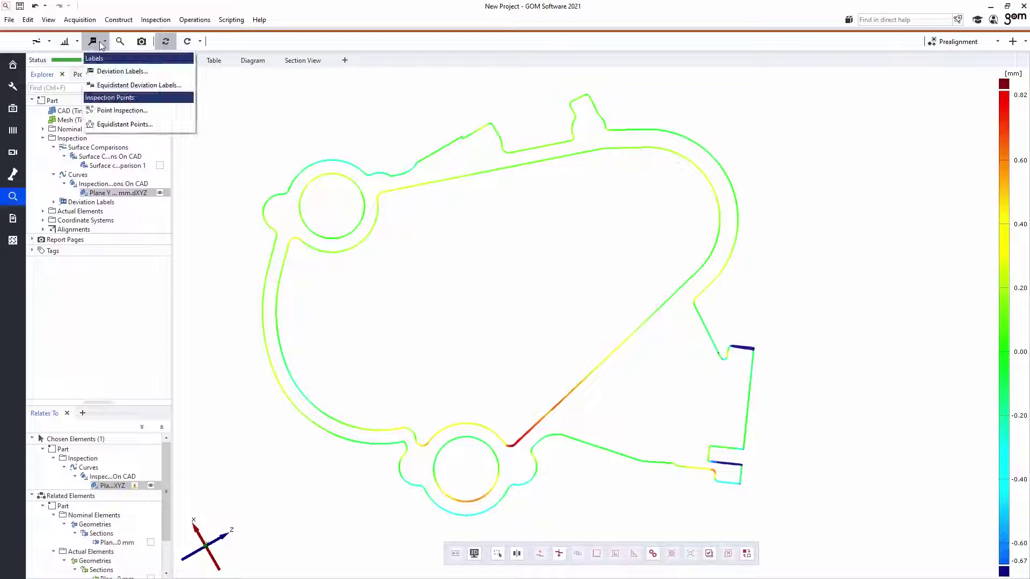
{"action": "left_click", "coordinate": [115, 83]}
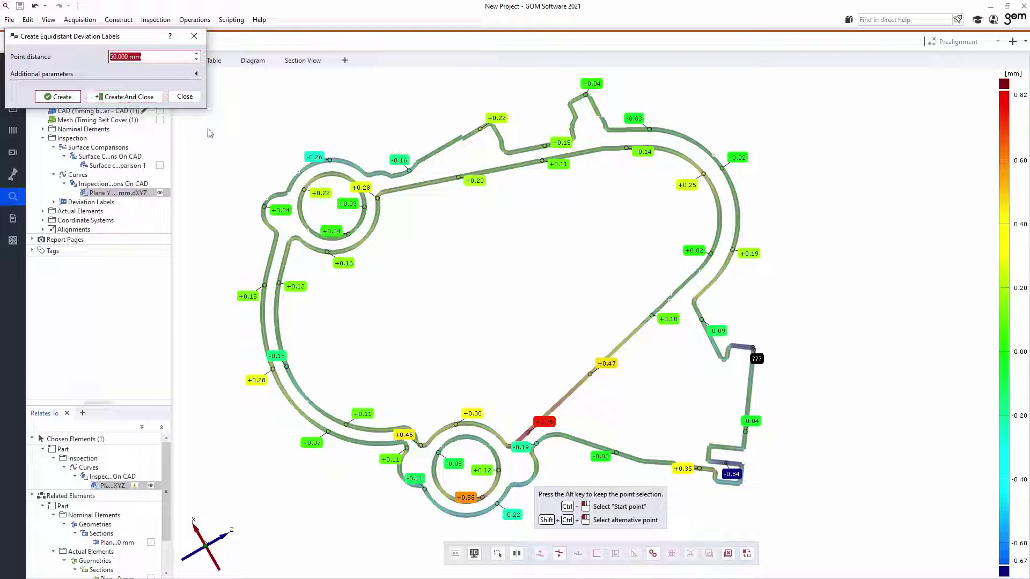
{"action": "type", "text": "100"}
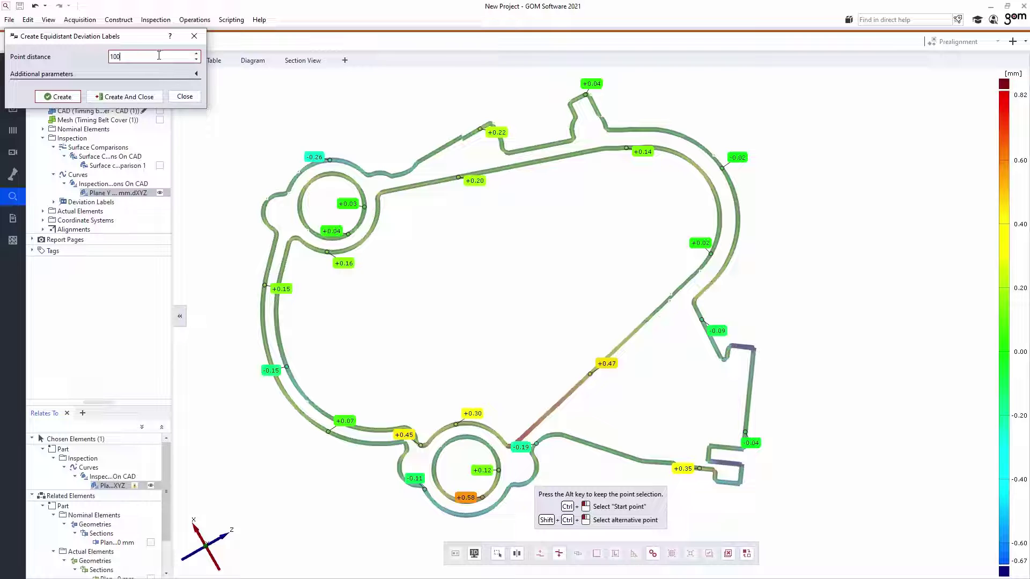
{"action": "left_click", "coordinate": [128, 96]}
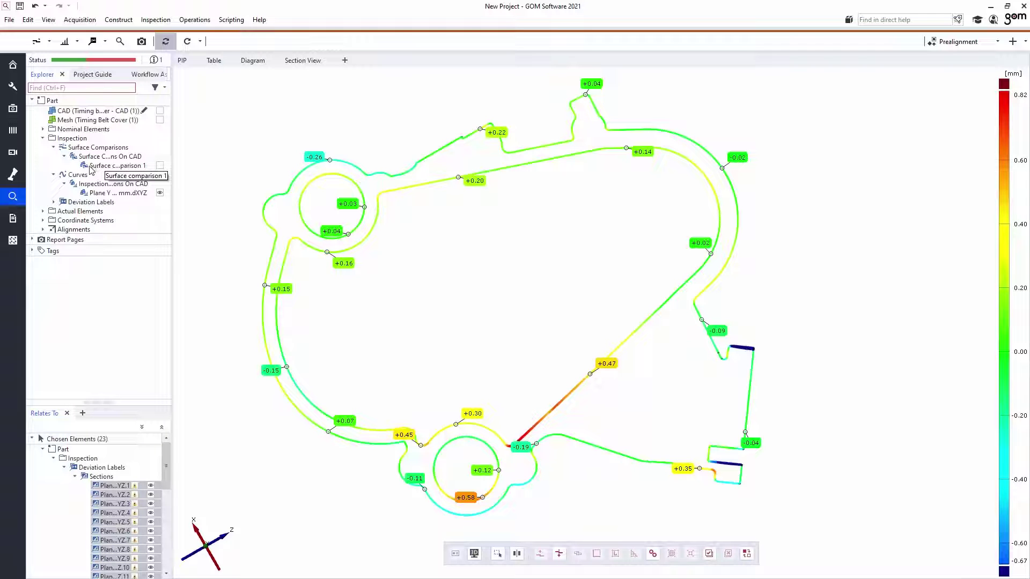
Step: Redisplay the colour map and fit Cylinder 1 to the upper hole with Auto Cylinder
{"action": "left_click_drag", "start_coordinate": [90, 170], "coordinate": [236, 142]}
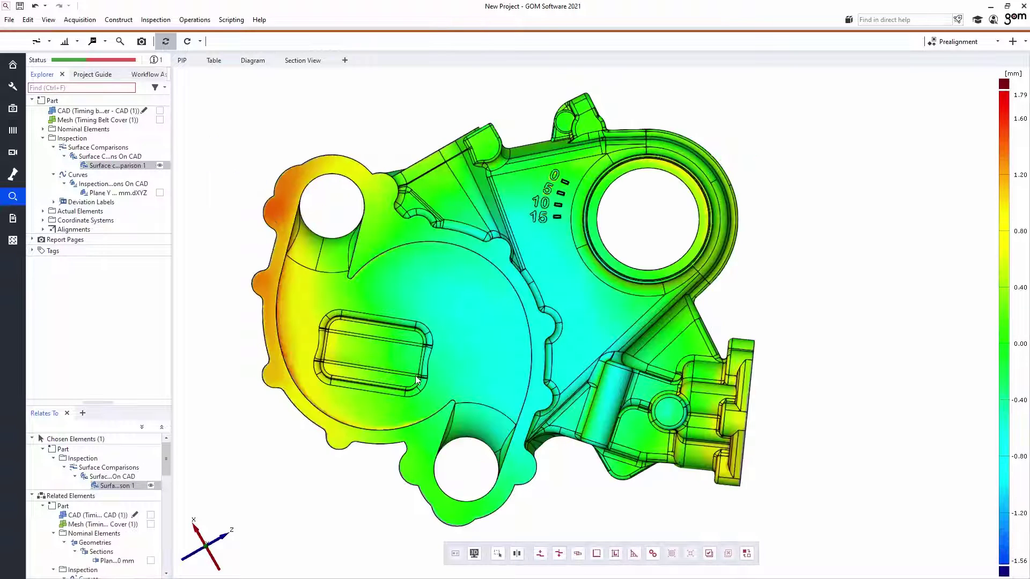
{"action": "left_click_drag", "start_coordinate": [417, 380], "coordinate": [535, 328]}
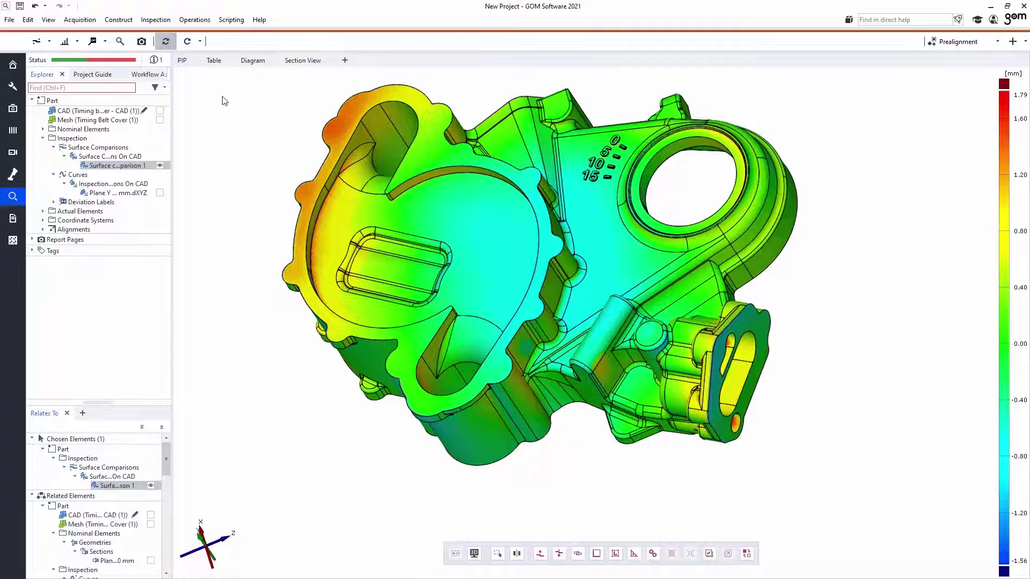
{"action": "left_click", "coordinate": [118, 21]}
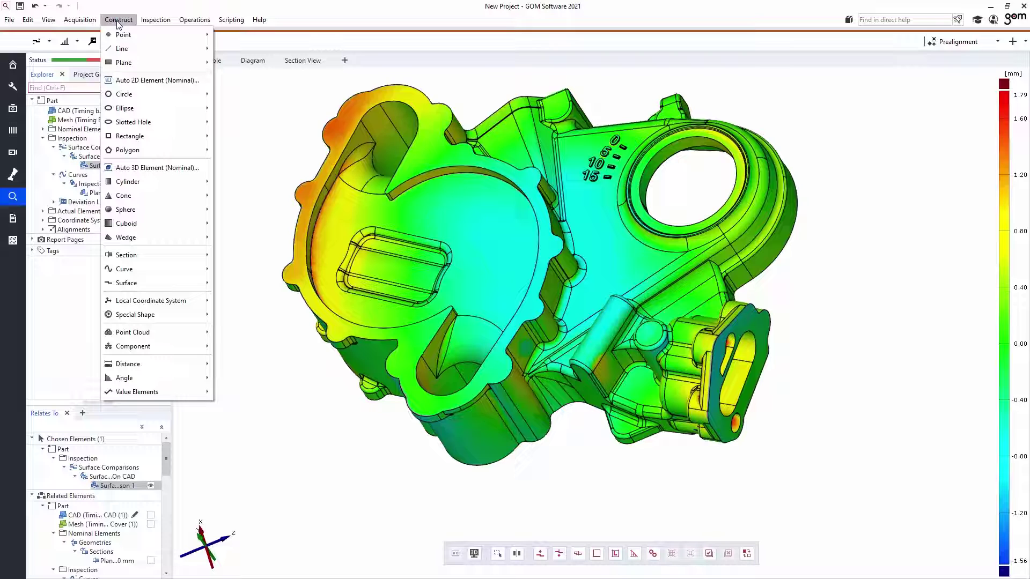
{"action": "mouse_move", "coordinate": [161, 182]}
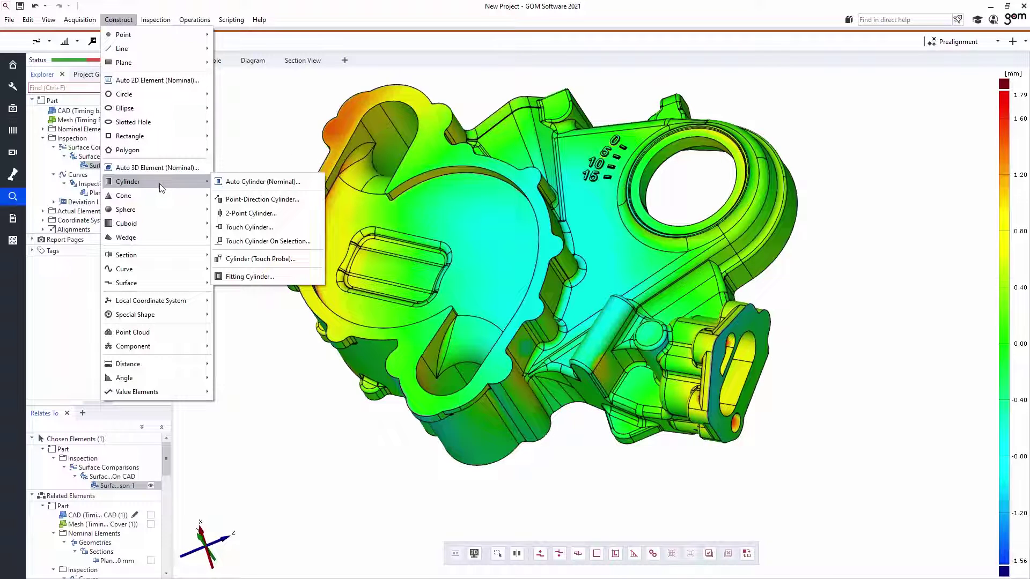
{"action": "left_click", "coordinate": [229, 183]}
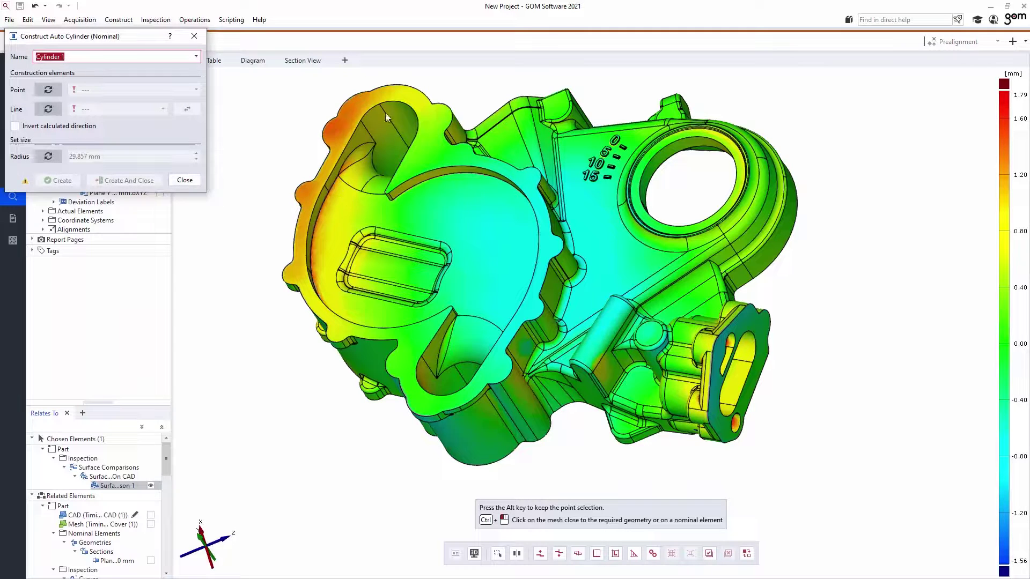
{"action": "left_click", "coordinate": [404, 112]}
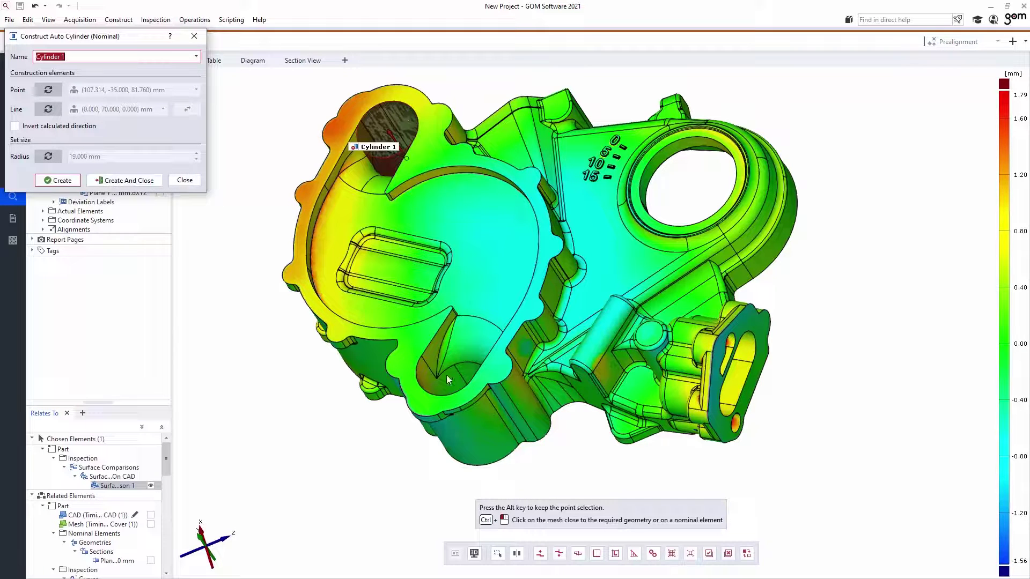
{"action": "left_click", "coordinate": [61, 180]}
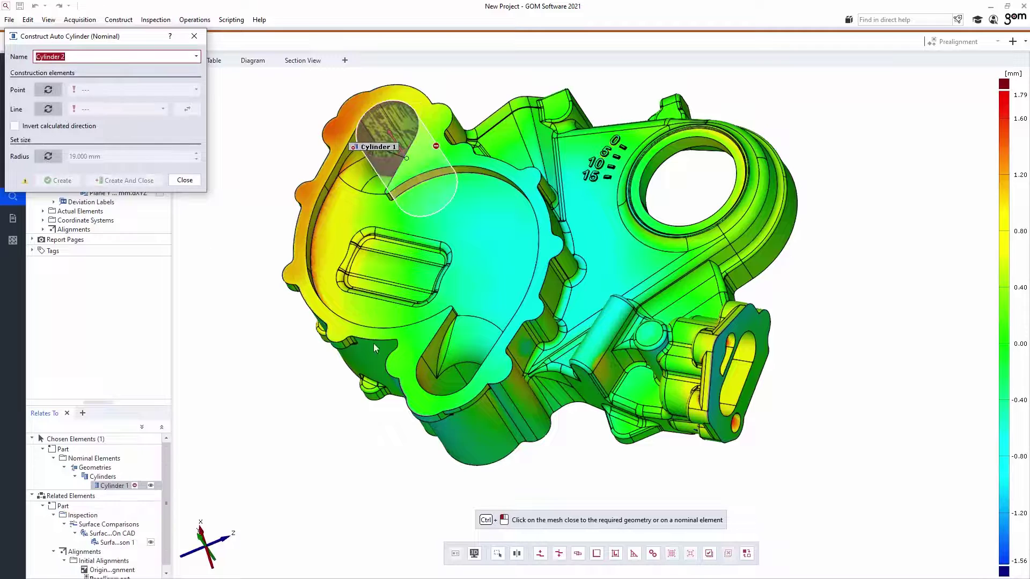
Step: Fit Cylinder 2 to the lower hole, finish, and turn the part to face both holes
{"action": "left_click", "coordinate": [457, 384]}
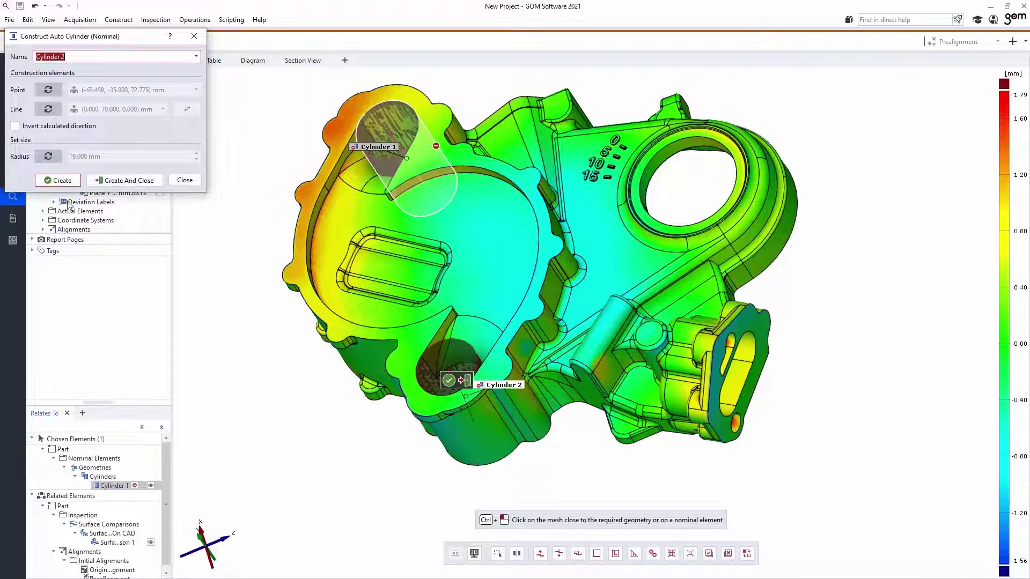
{"action": "left_click", "coordinate": [63, 180]}
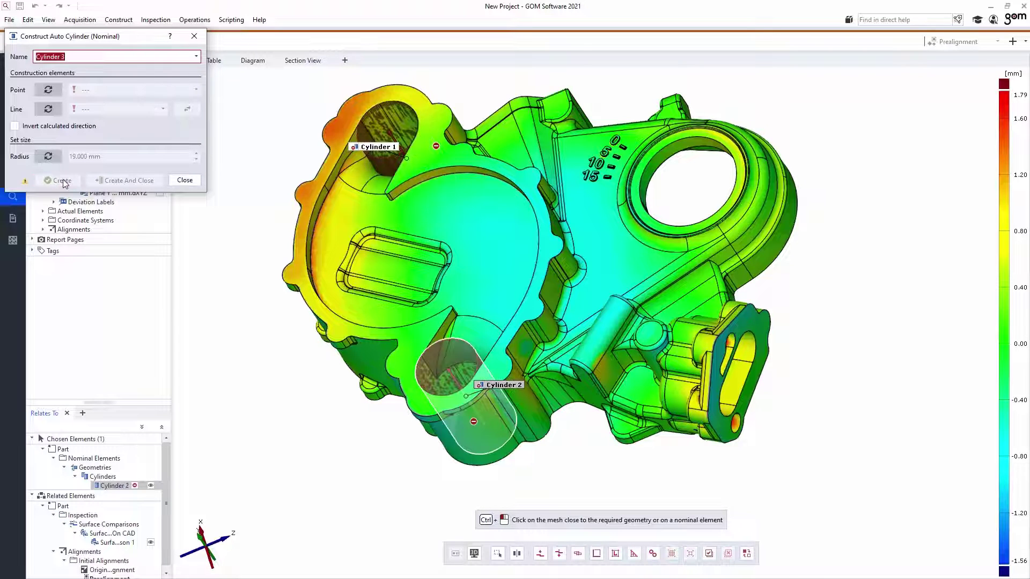
{"action": "left_click", "coordinate": [184, 180]}
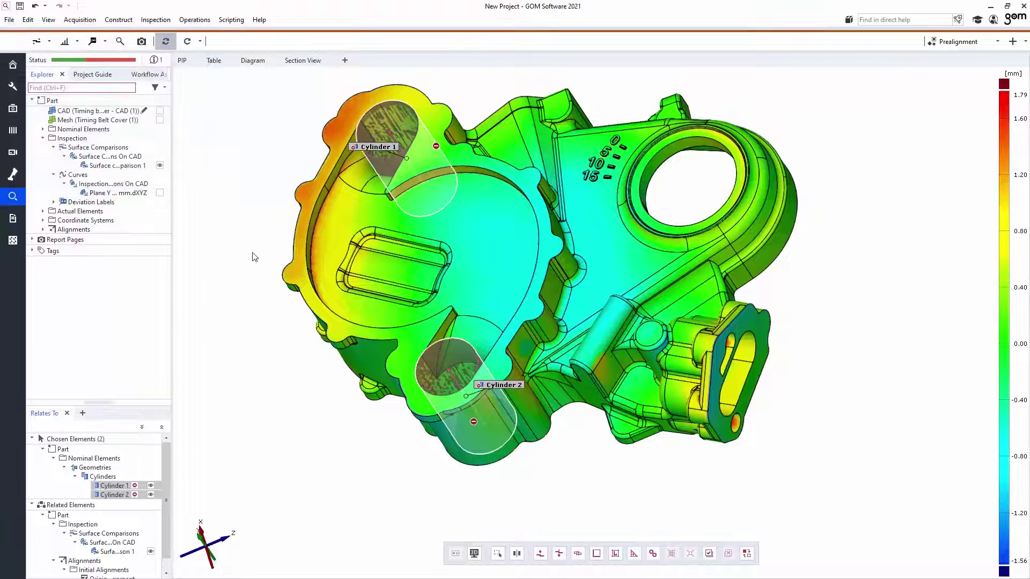
{"action": "left_click", "coordinate": [220, 268]}
{"action": "left_click_drag", "start_coordinate": [222, 268], "coordinate": [297, 303]}
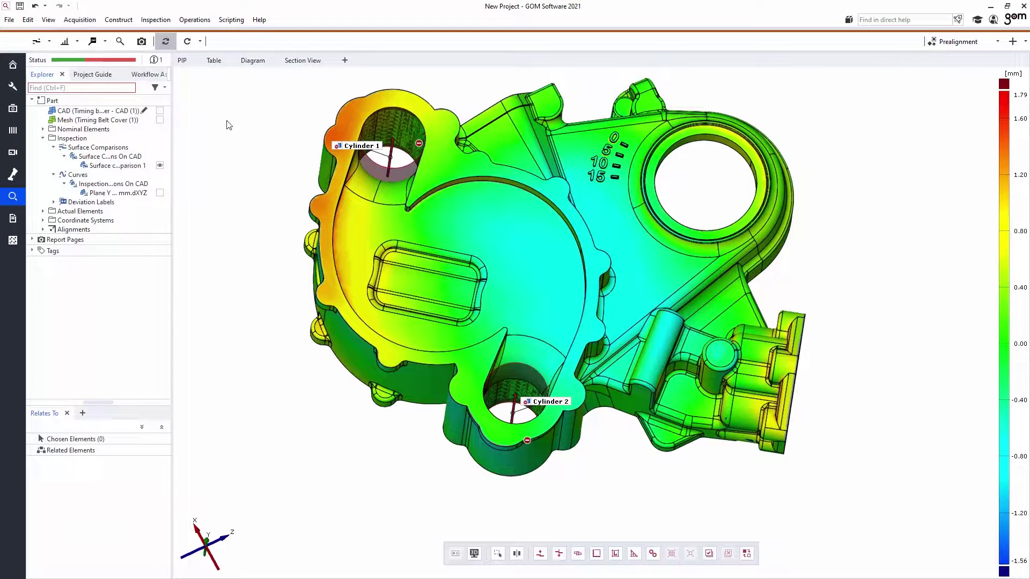
Step: Select Cylinder 1 and set its measuring principle to Fitting Element
{"action": "key", "text": "z"}
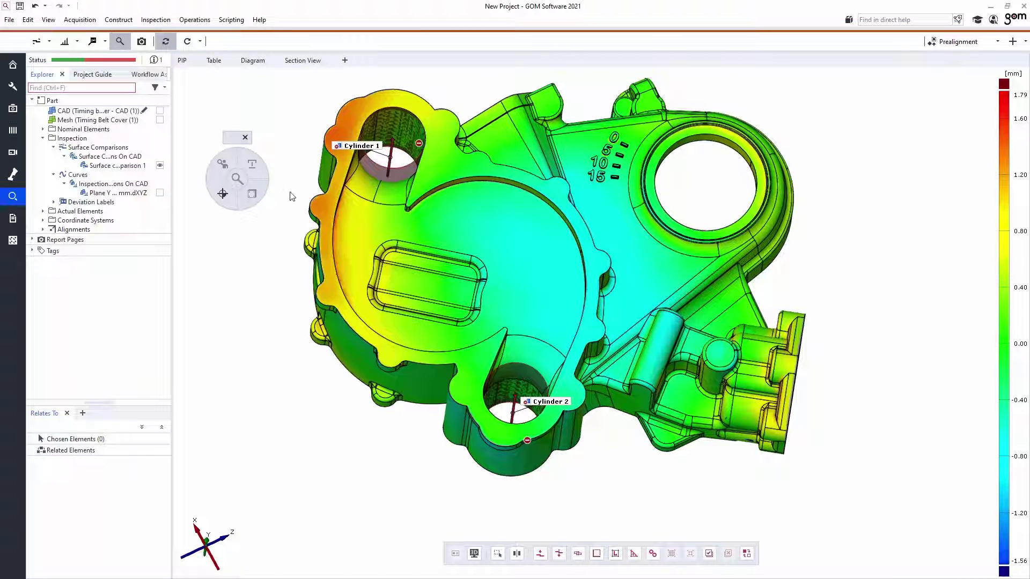
{"action": "left_click", "coordinate": [356, 150]}
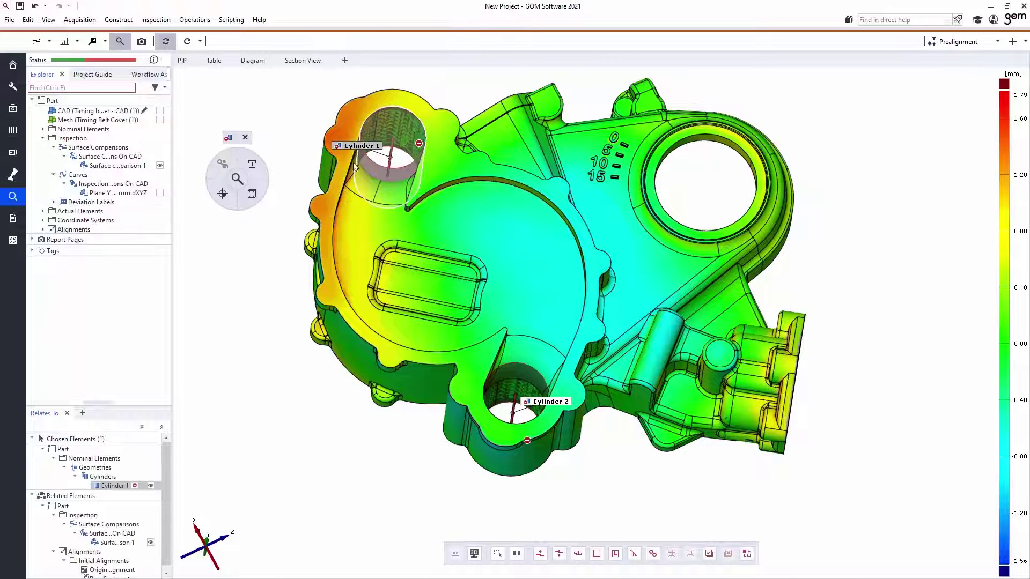
{"action": "left_click", "coordinate": [258, 169]}
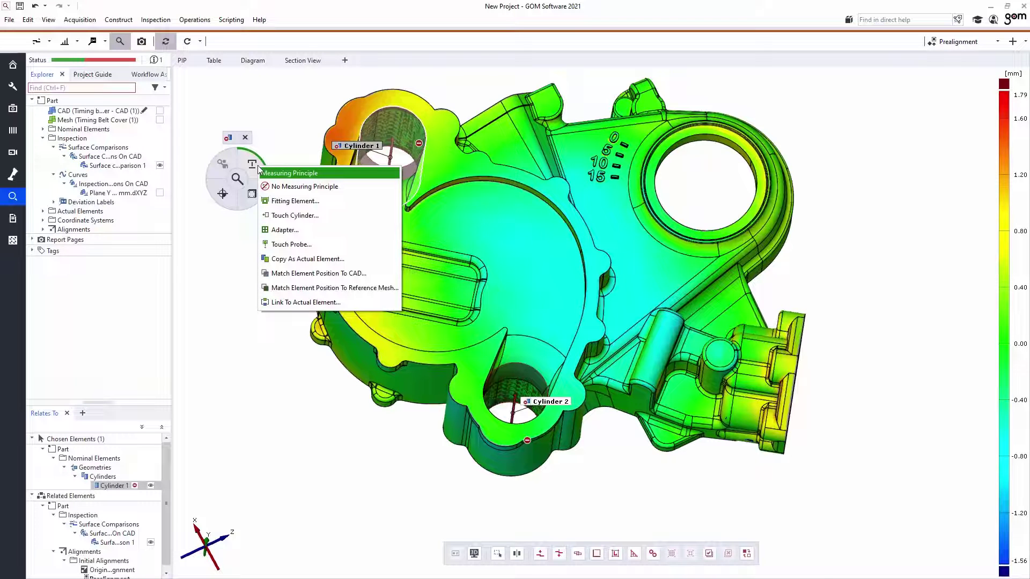
{"action": "left_click", "coordinate": [280, 202]}
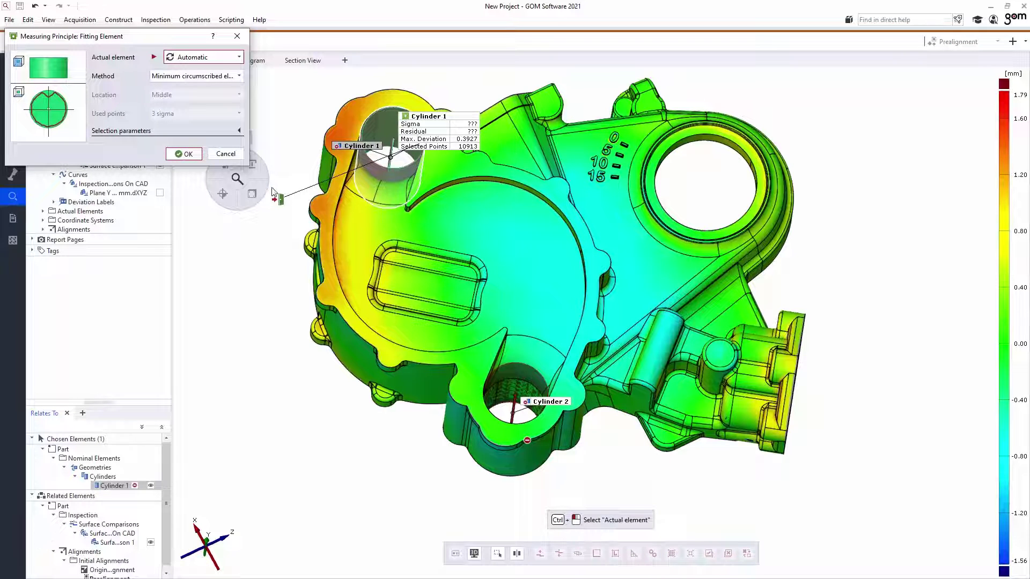
Step: Try Gaussian, Chebyshev and Maximum inscribed fits, then confirm Gaussian best-fit with 3 sigma
{"action": "left_click", "coordinate": [195, 77]}
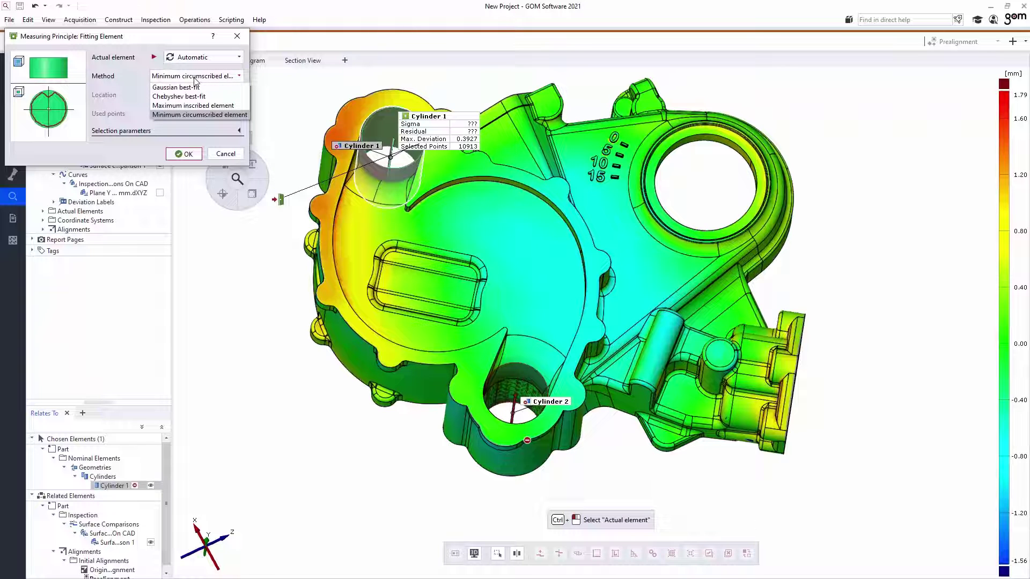
{"action": "left_click", "coordinate": [194, 87]}
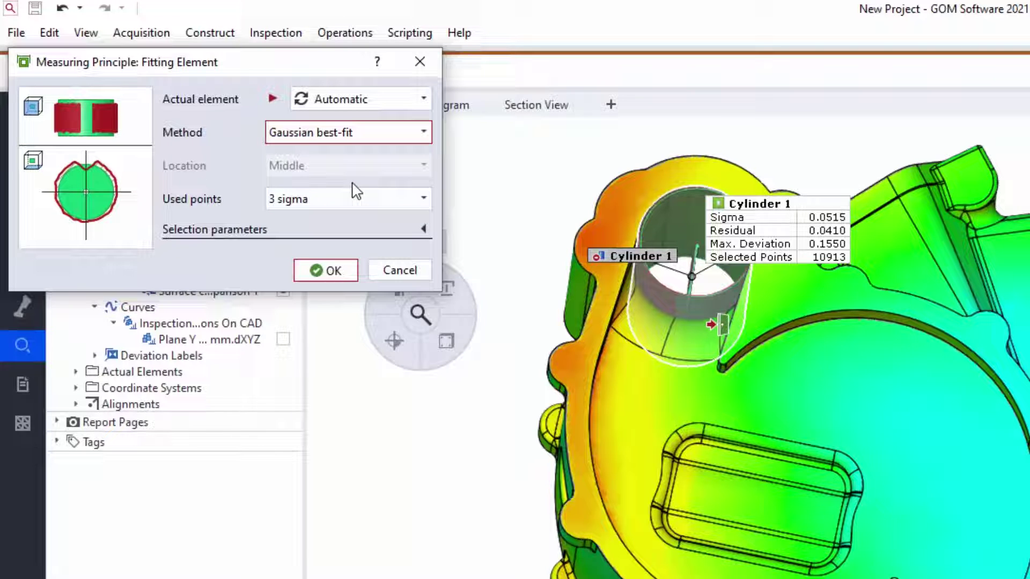
{"action": "left_click", "coordinate": [339, 133]}
{"action": "left_click", "coordinate": [321, 167]}
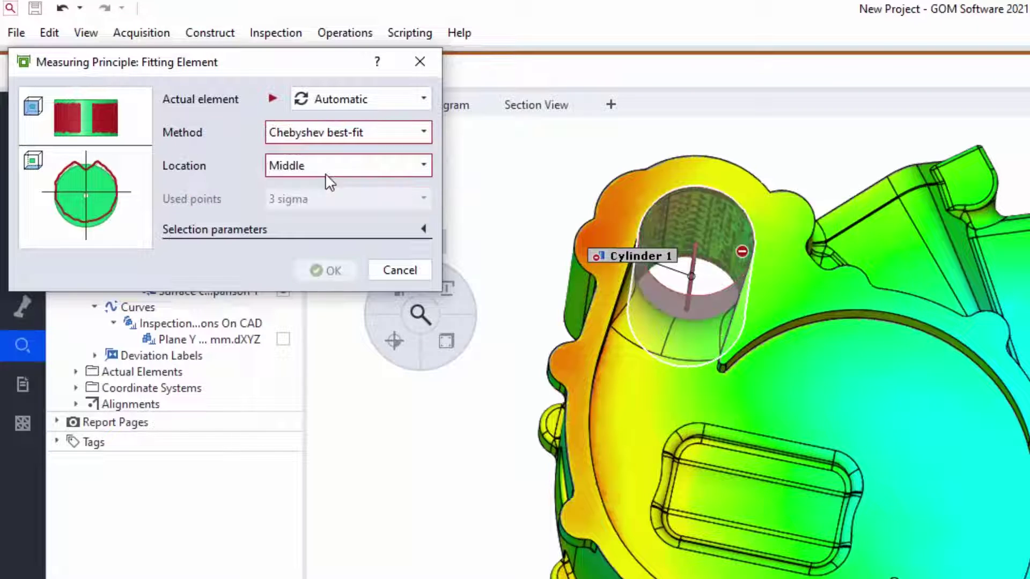
{"action": "left_click", "coordinate": [311, 140]}
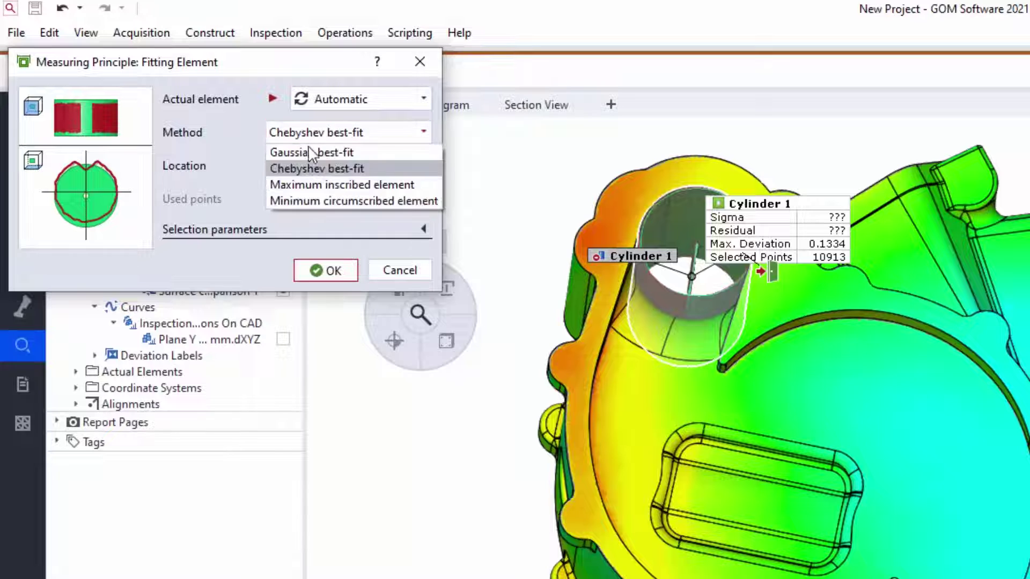
{"action": "left_click", "coordinate": [310, 184]}
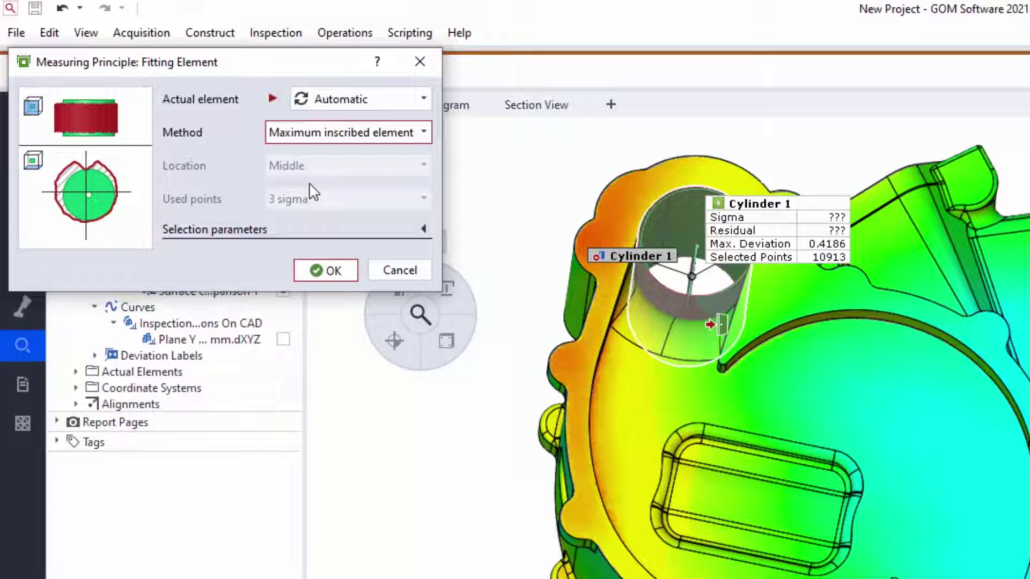
{"action": "left_click", "coordinate": [308, 133]}
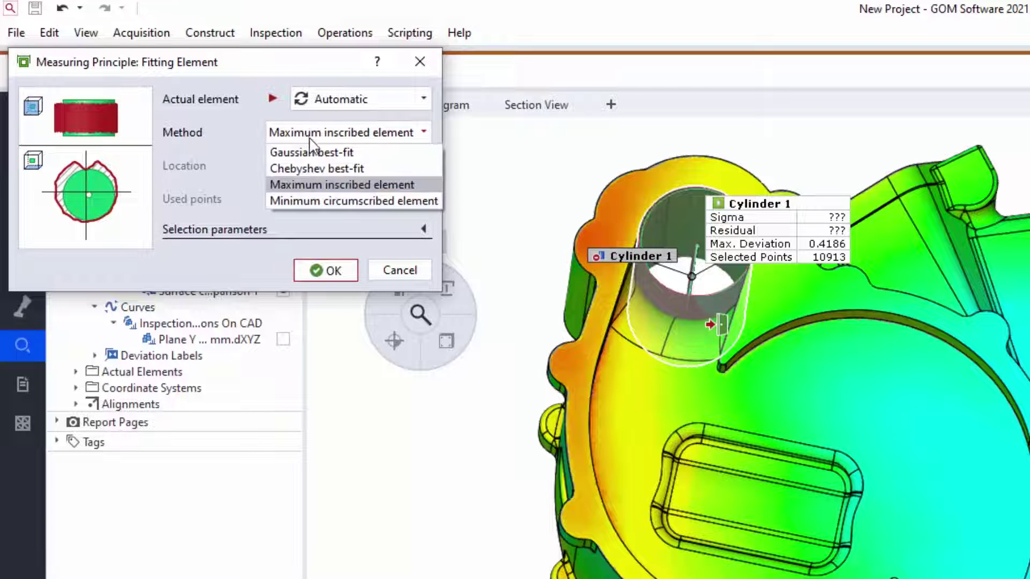
{"action": "key", "text": "Escape"}
{"action": "key", "text": "Up"}
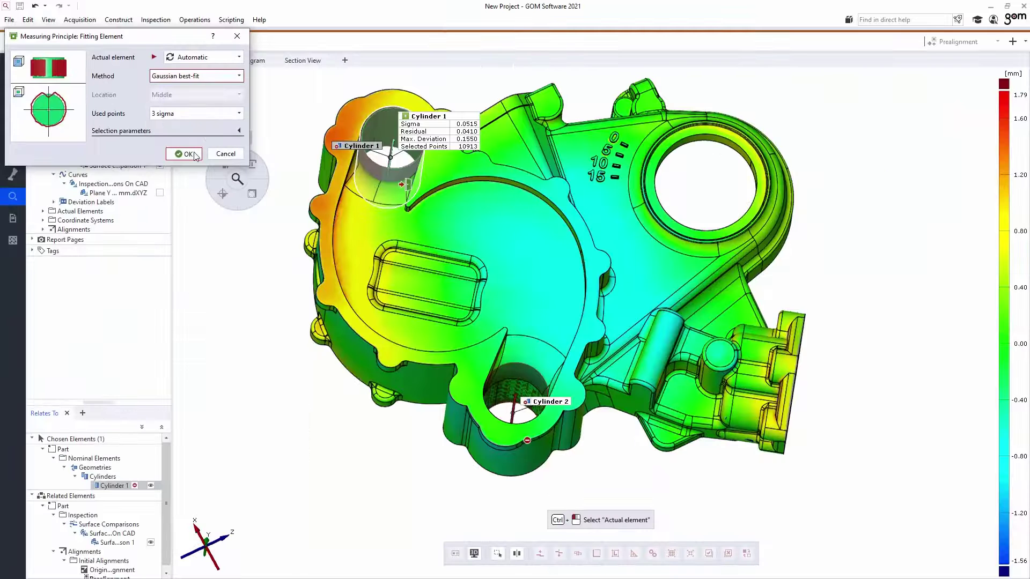
{"action": "left_click", "coordinate": [188, 154]}
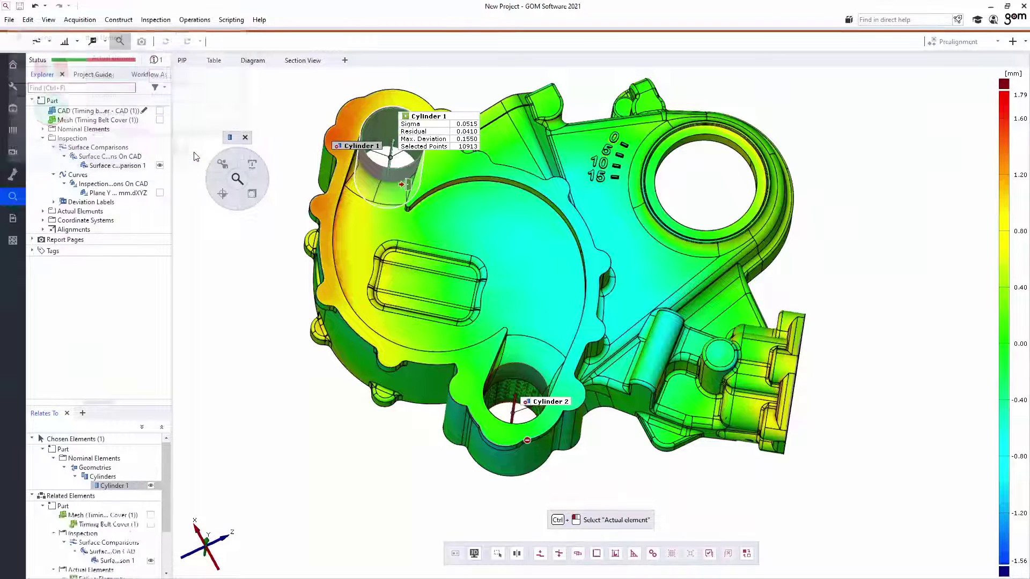
Step: Add a diameter check to Cylinder 2 (37.57 mm actual vs 38.00 nominal)
{"action": "left_click", "coordinate": [252, 194]}
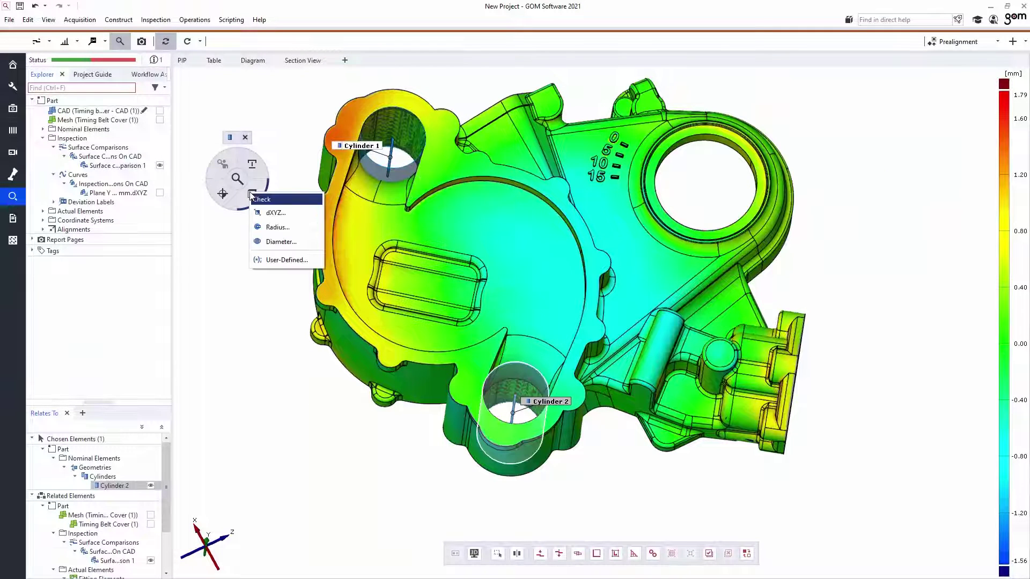
{"action": "left_click", "coordinate": [279, 242]}
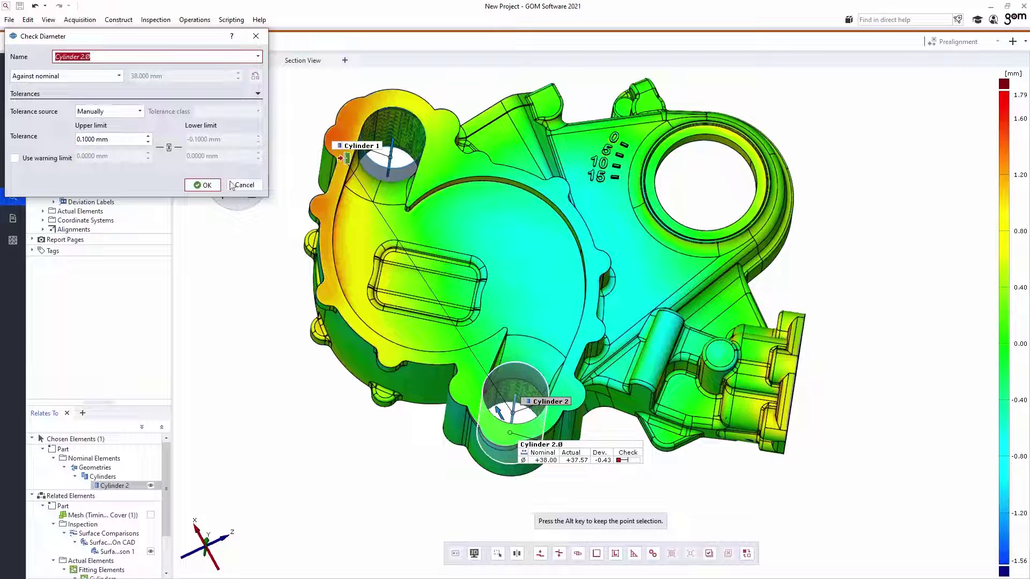
{"action": "left_click", "coordinate": [209, 187]}
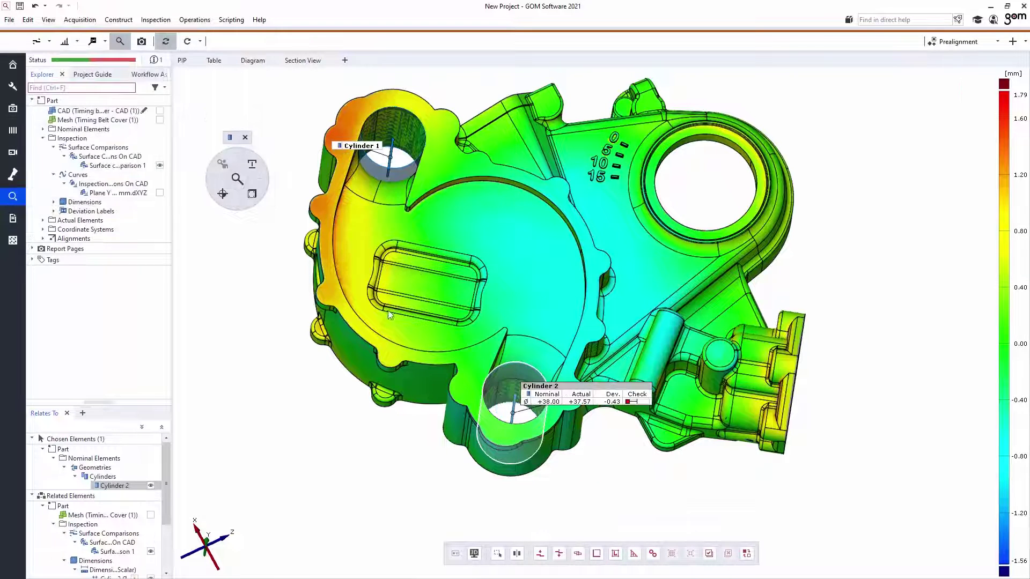
Step: Select Point 2 and Point 1 and move their 172.05 distance label up and right
{"action": "left_click", "coordinate": [275, 372]}
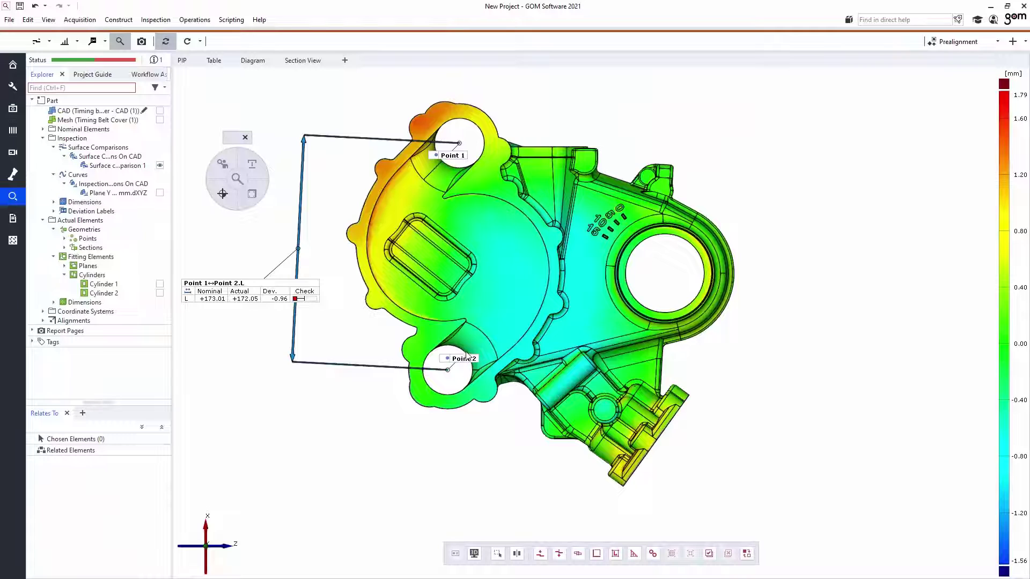
{"action": "left_click", "coordinate": [464, 359]}
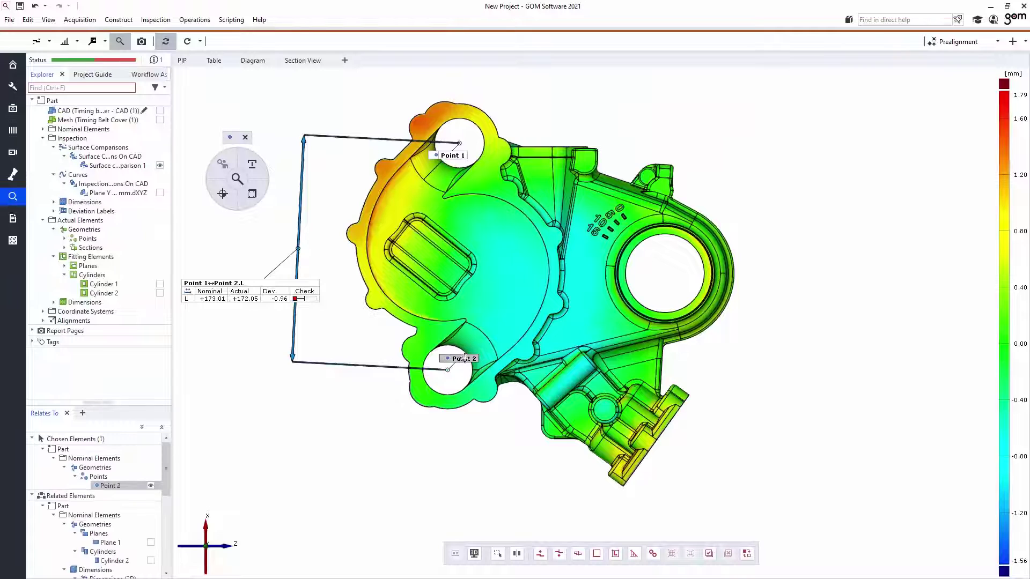
{"action": "left_click", "coordinate": [451, 155]}
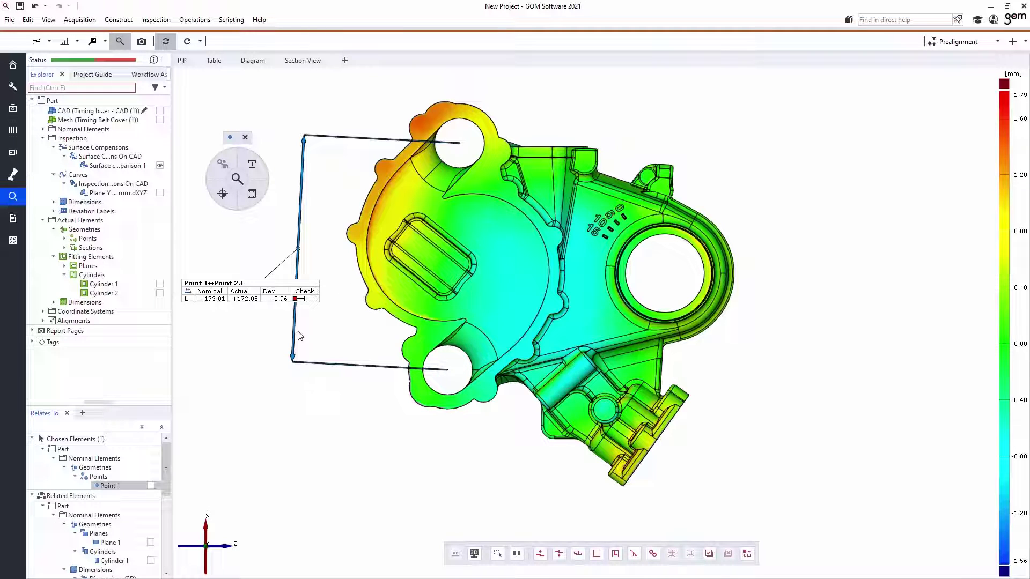
{"action": "left_click_drag", "start_coordinate": [281, 286], "coordinate": [289, 264]}
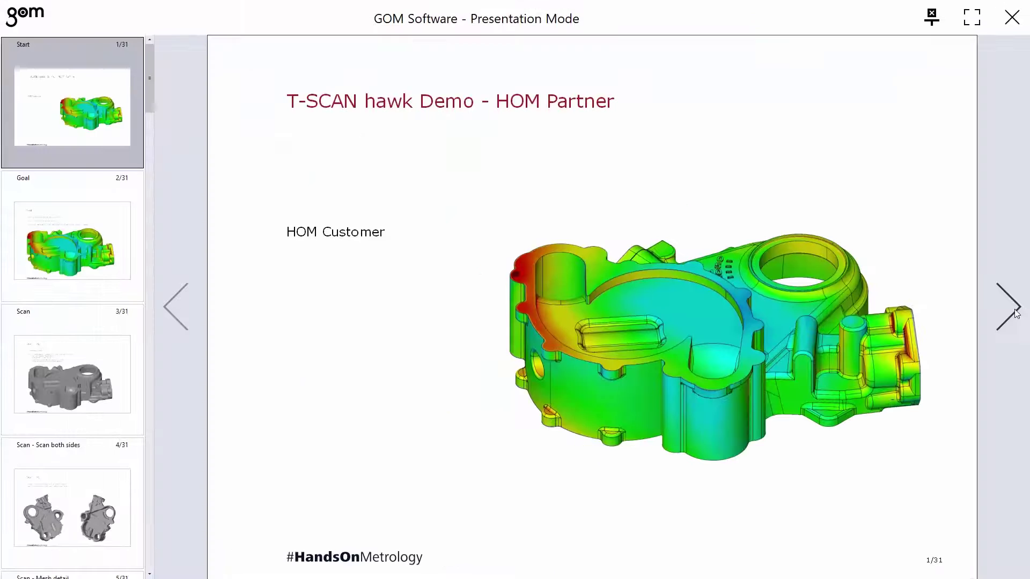
Step: Page from the Goal slide through scan, analysis, thickness and trend slides to the Cp-value slide 24/31
{"action": "left_click", "coordinate": [1015, 313]}
{"action": "left_click", "coordinate": [1016, 313]}
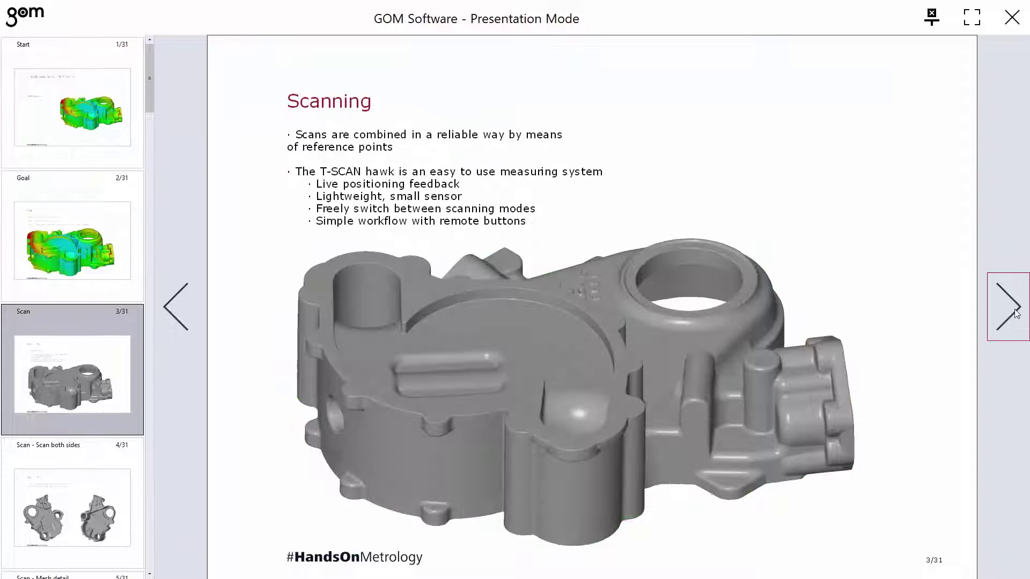
{"action": "left_click", "coordinate": [1015, 313]}
{"action": "left_click", "coordinate": [1015, 313]}
{"action": "left_click", "coordinate": [1015, 313]}
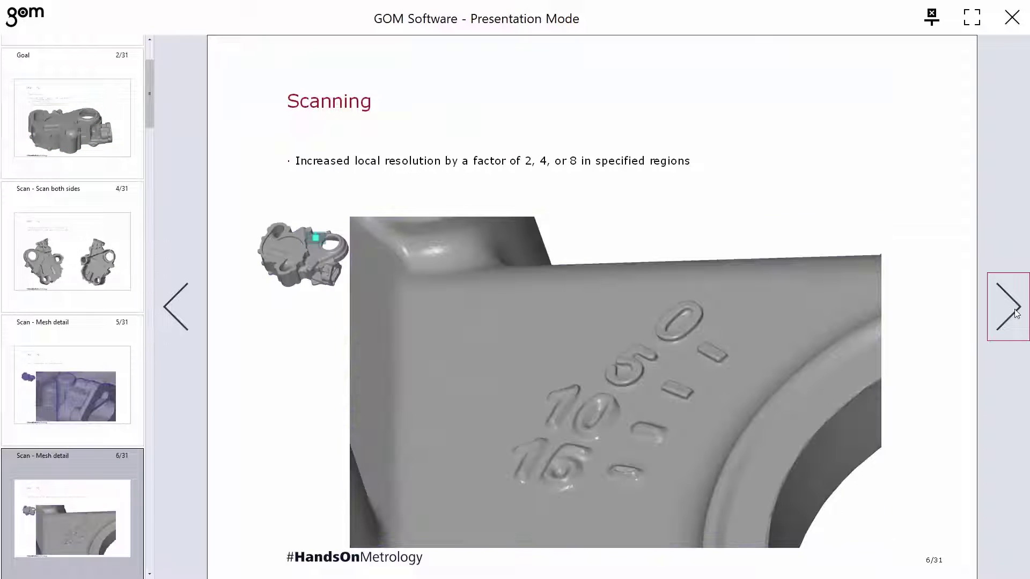
{"action": "left_click", "coordinate": [1016, 313]}
{"action": "left_click", "coordinate": [1015, 313]}
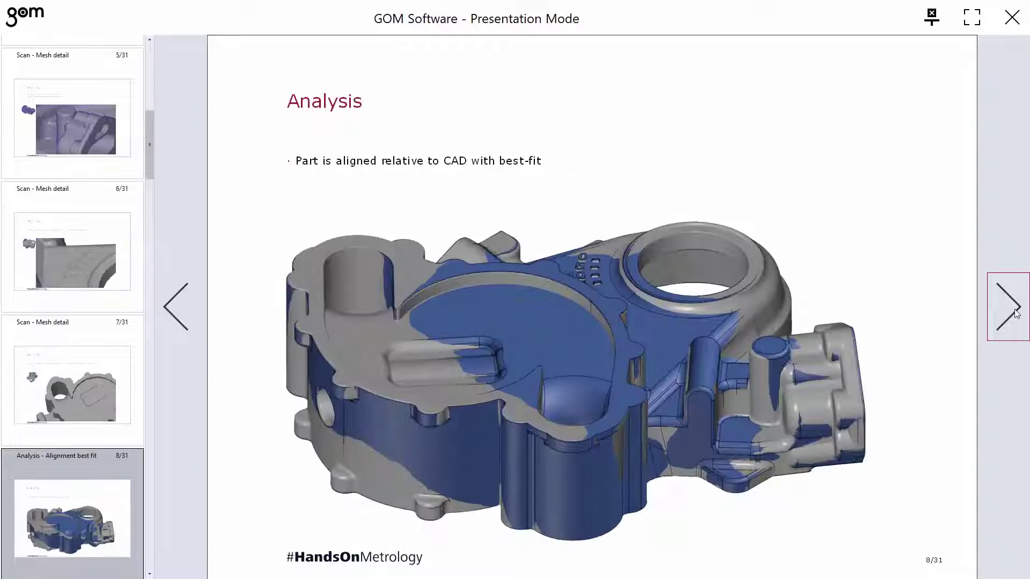
{"action": "left_click", "coordinate": [1016, 313]}
{"action": "left_click", "coordinate": [1016, 313]}
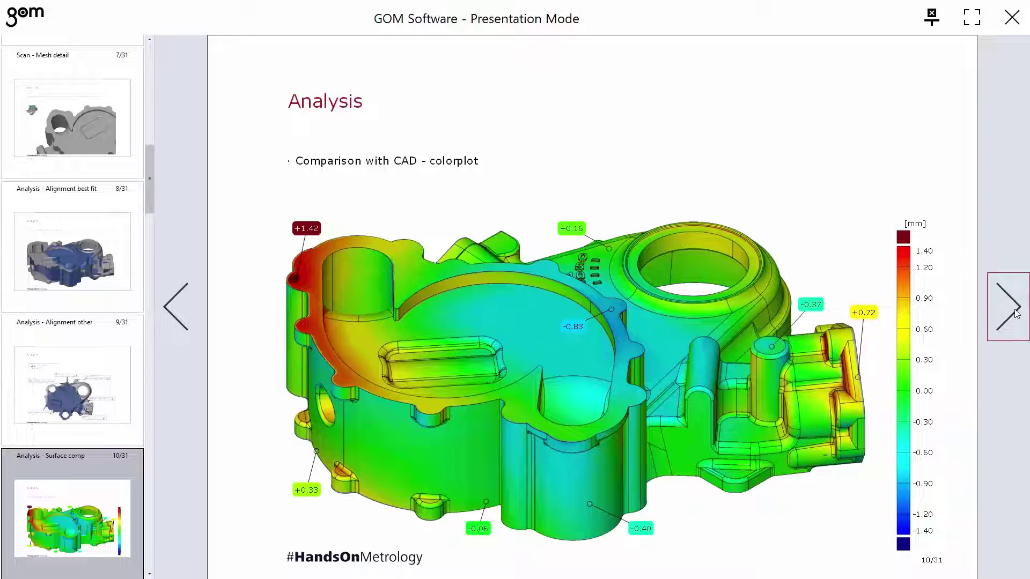
{"action": "left_click", "coordinate": [1016, 312]}
{"action": "left_click", "coordinate": [1016, 313]}
{"action": "left_click", "coordinate": [1016, 313]}
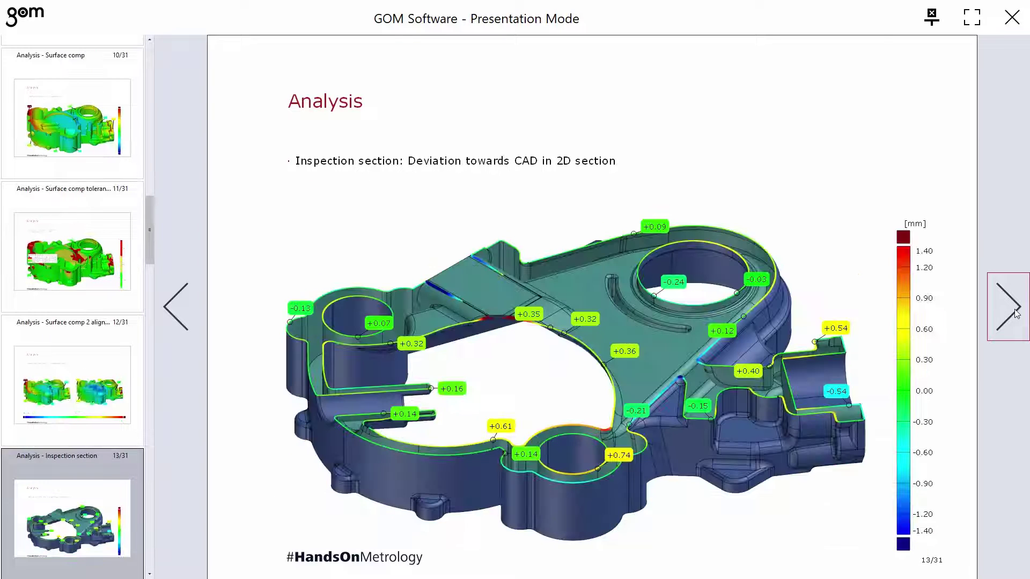
{"action": "left_click", "coordinate": [1016, 313]}
{"action": "left_click", "coordinate": [1015, 313]}
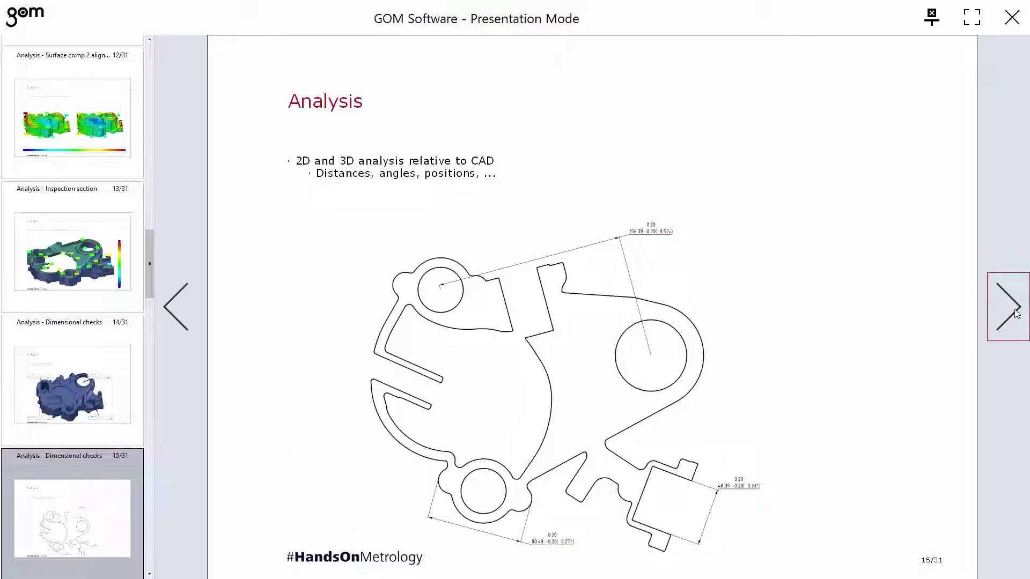
{"action": "left_click", "coordinate": [1015, 313]}
{"action": "left_click", "coordinate": [1015, 313]}
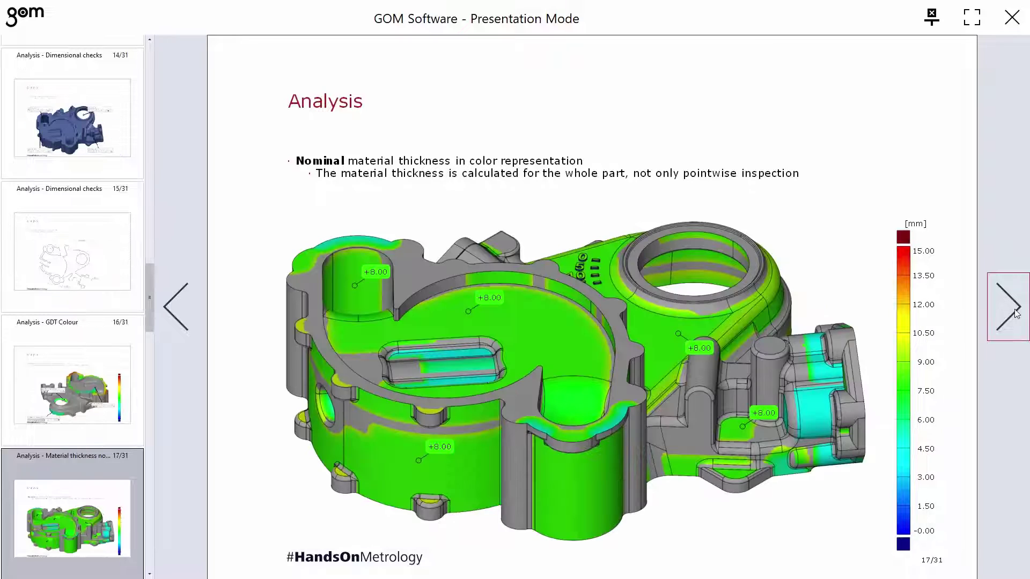
{"action": "left_click", "coordinate": [1016, 313]}
{"action": "left_click", "coordinate": [1015, 313]}
{"action": "left_click", "coordinate": [1016, 313]}
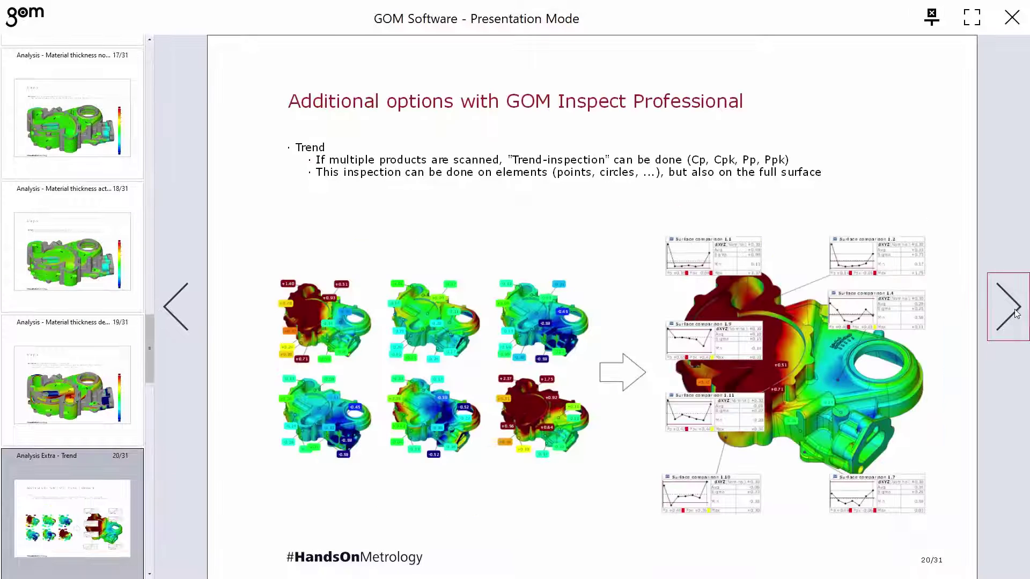
{"action": "left_click", "coordinate": [1015, 312]}
{"action": "left_click", "coordinate": [1016, 313]}
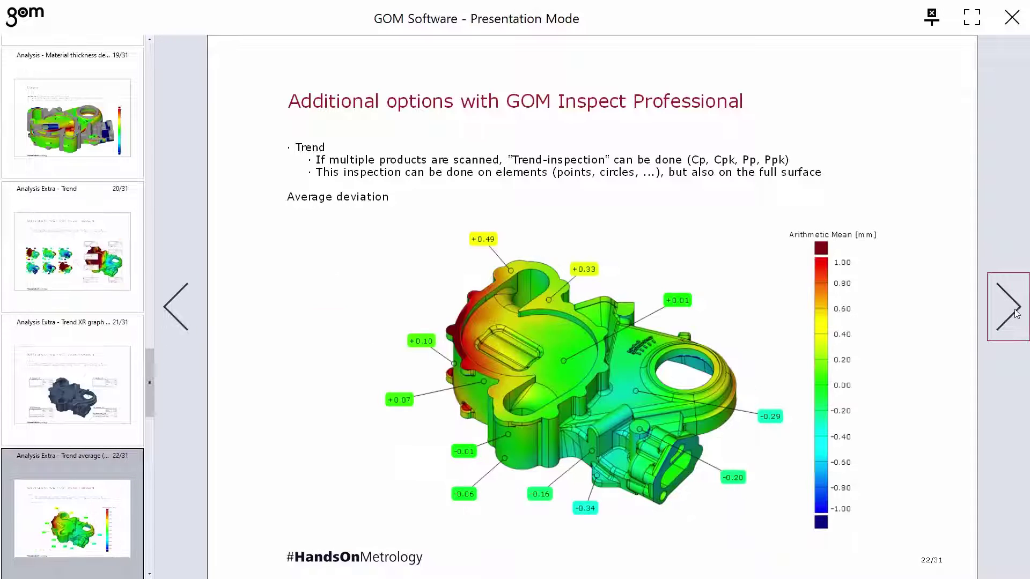
{"action": "left_click", "coordinate": [1016, 313]}
{"action": "left_click", "coordinate": [1016, 313]}
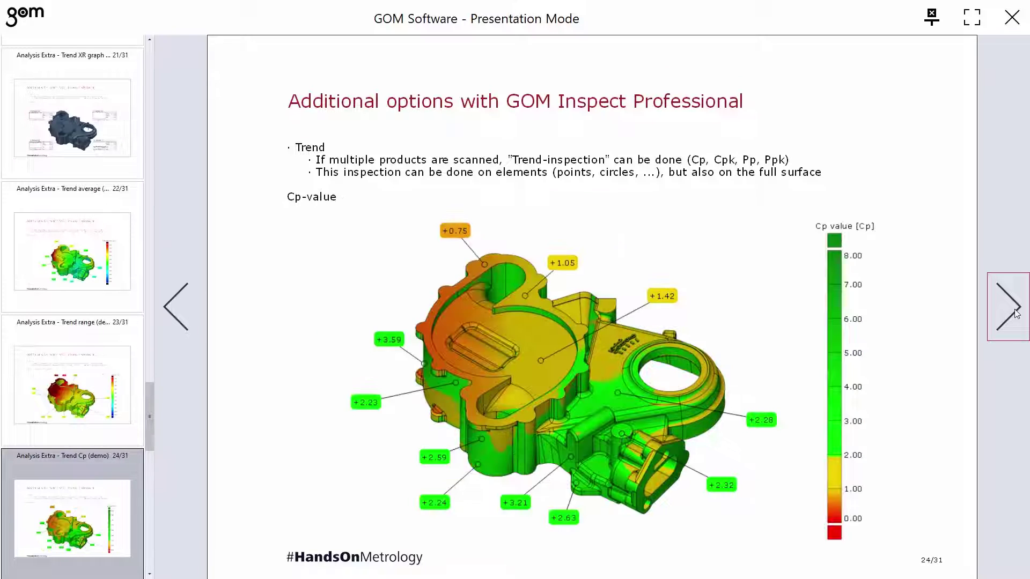